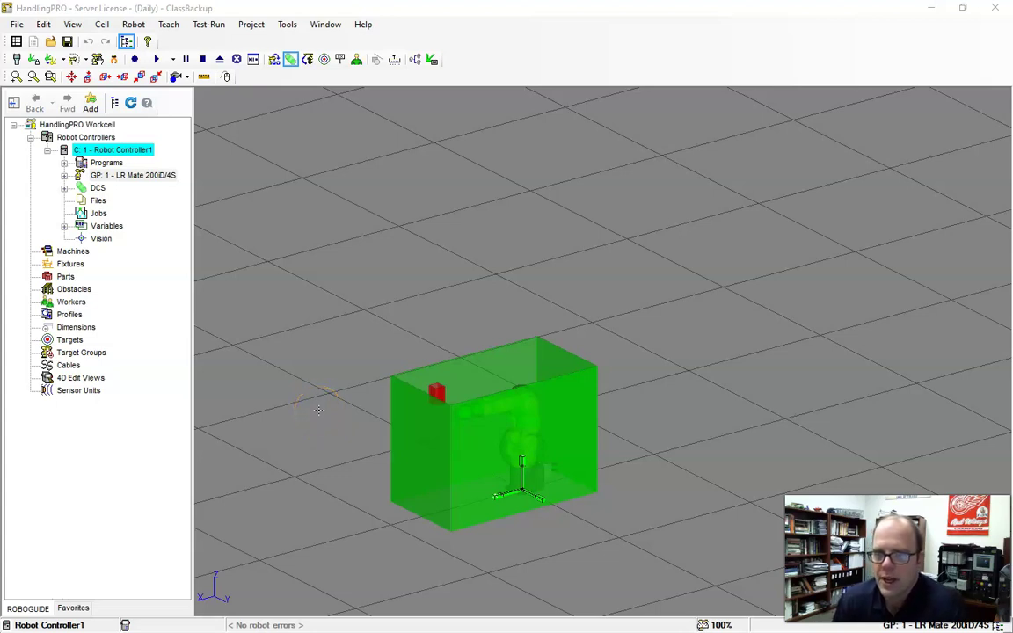
- Open the virtual teach pendant, shift it left, and show the MENU's 7 FILE submenu
{"action": "left_click", "coordinate": [319, 403]}
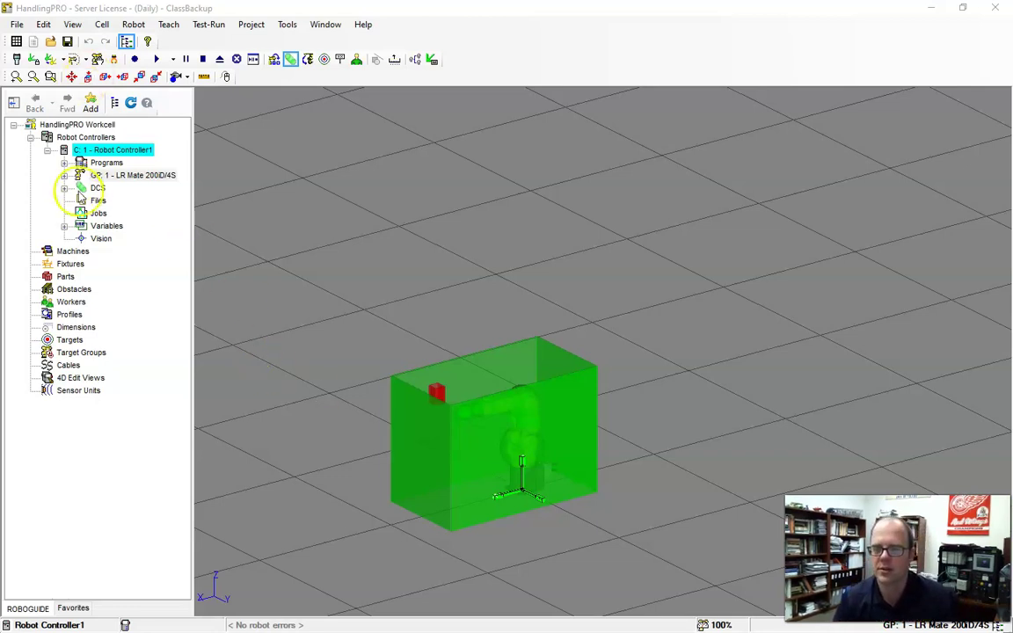
{"action": "left_click", "coordinate": [18, 59]}
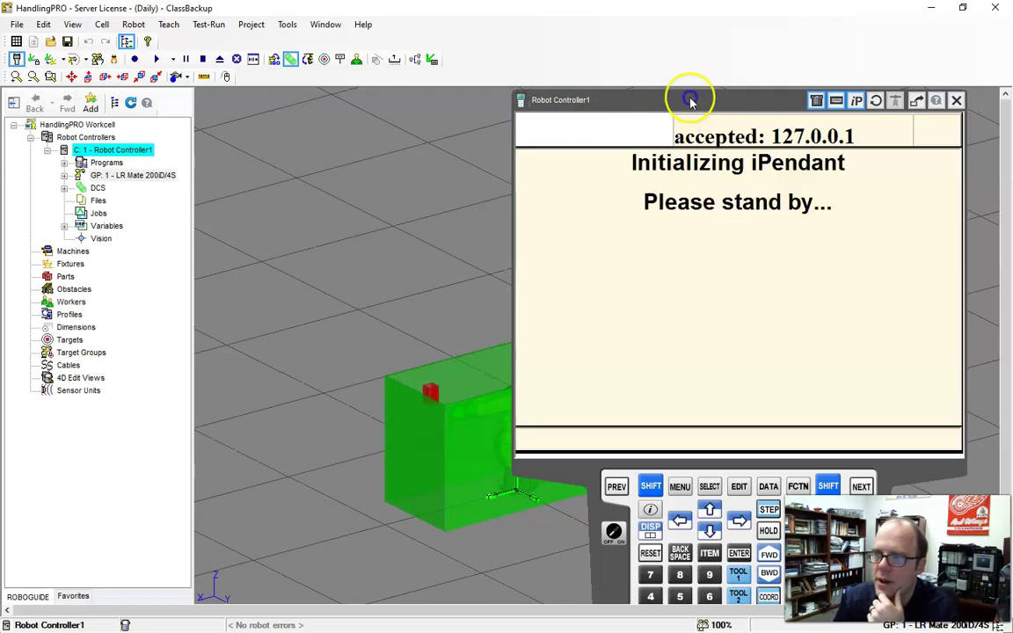
{"action": "left_click_drag", "start_coordinate": [690, 102], "coordinate": [530, 91]}
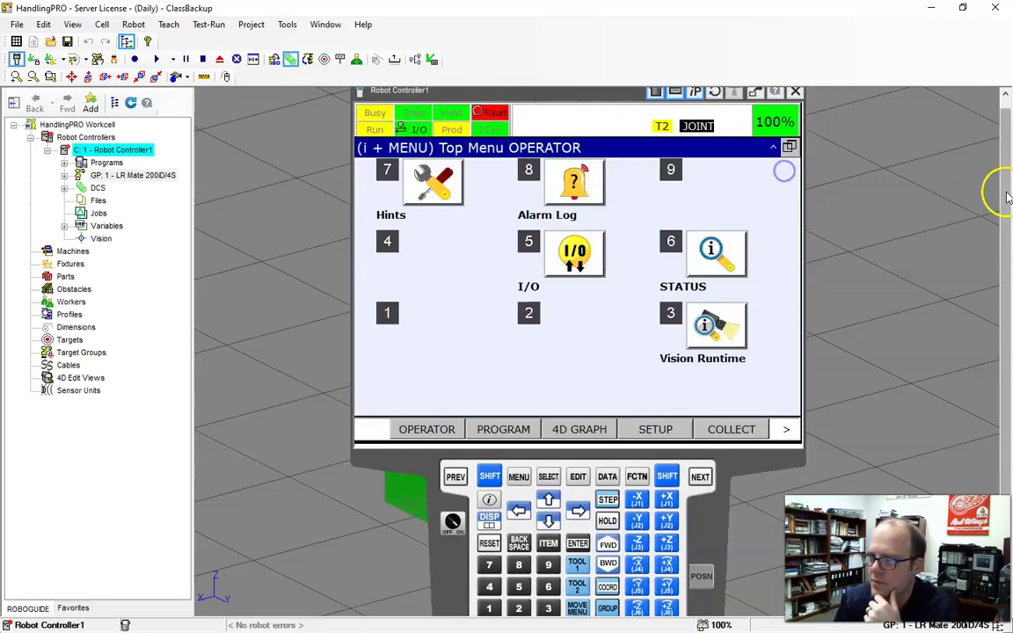
{"action": "scroll", "coordinate": [1007, 198], "scroll_direction": "down", "scroll_amount": 1}
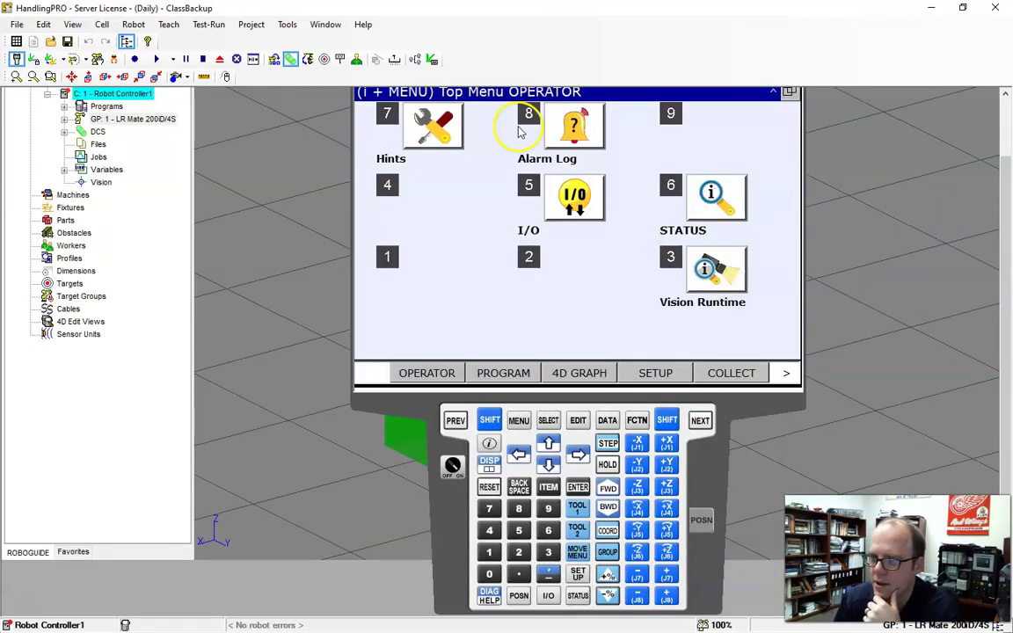
{"action": "left_click", "coordinate": [519, 420]}
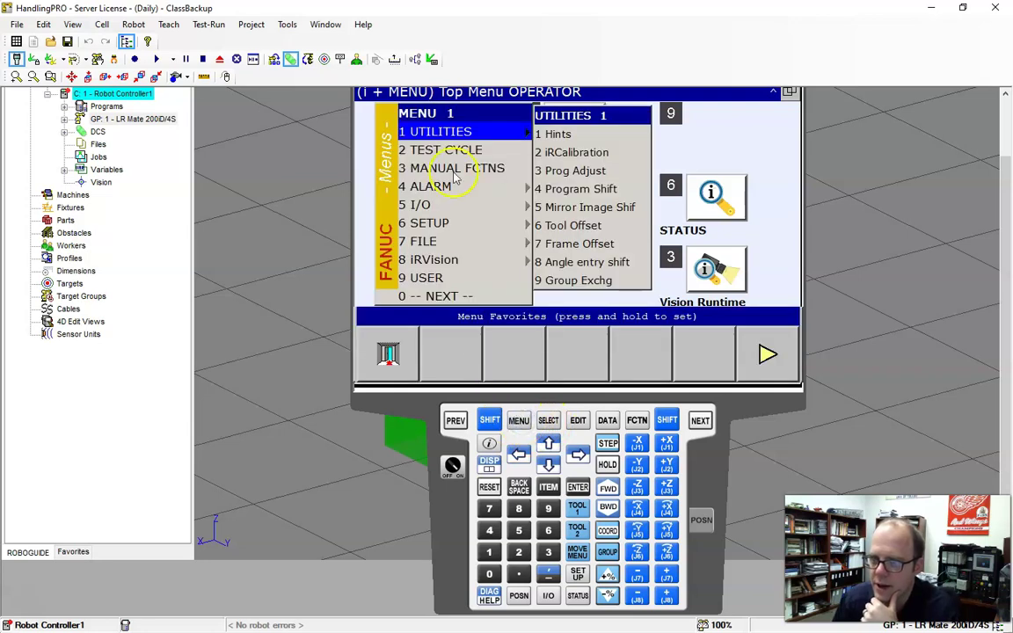
{"action": "left_click", "coordinate": [426, 241]}
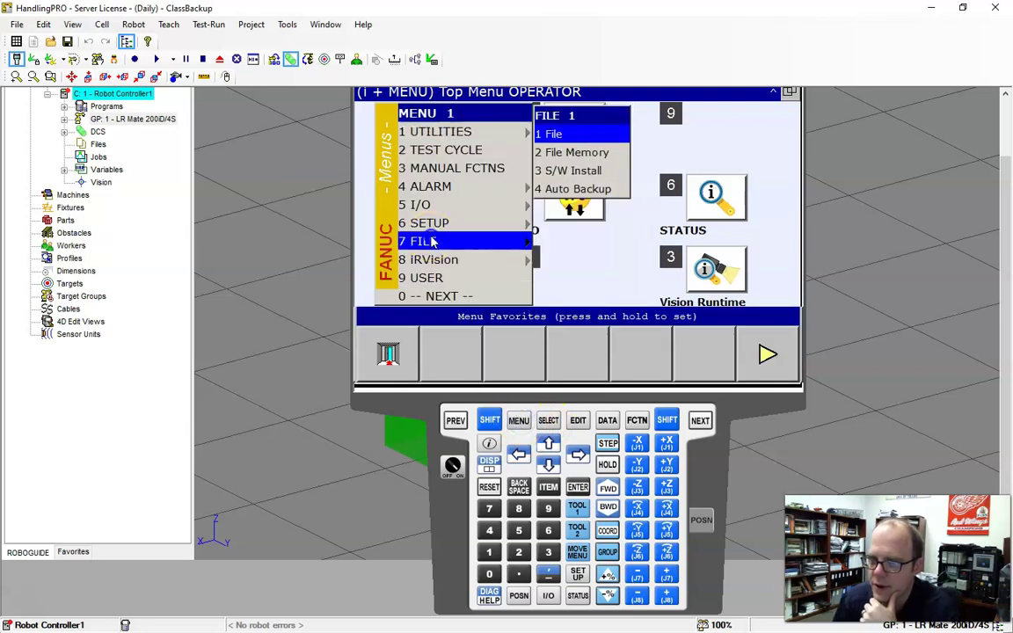
- On the FILE screen, set the device to USB on TP (UT1:) and list all *.* files
{"action": "left_click", "coordinate": [553, 133]}
{"action": "left_click", "coordinate": [720, 374]}
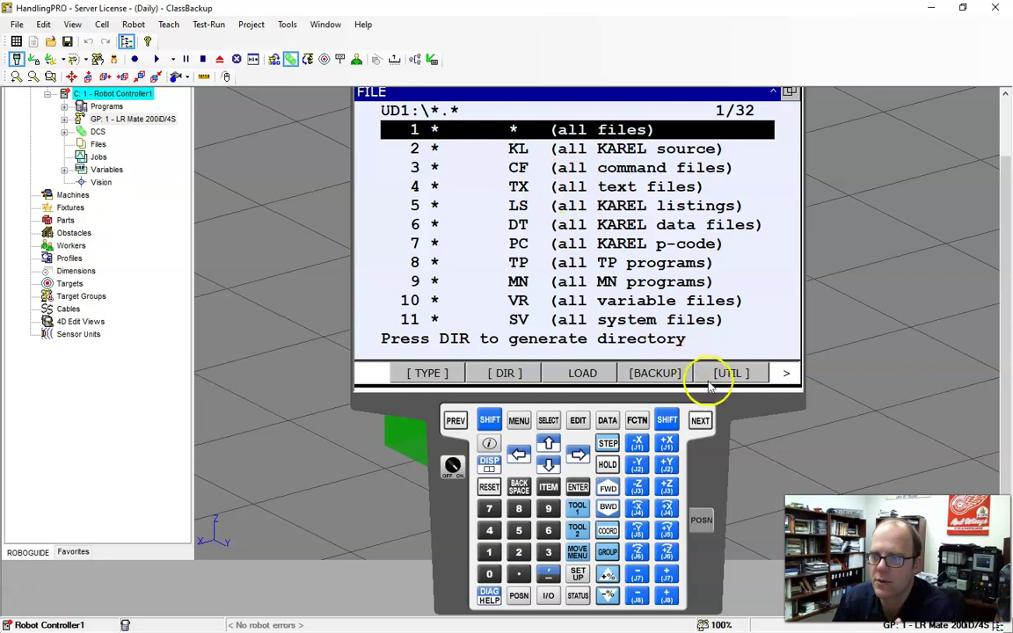
{"action": "left_click", "coordinate": [703, 283]}
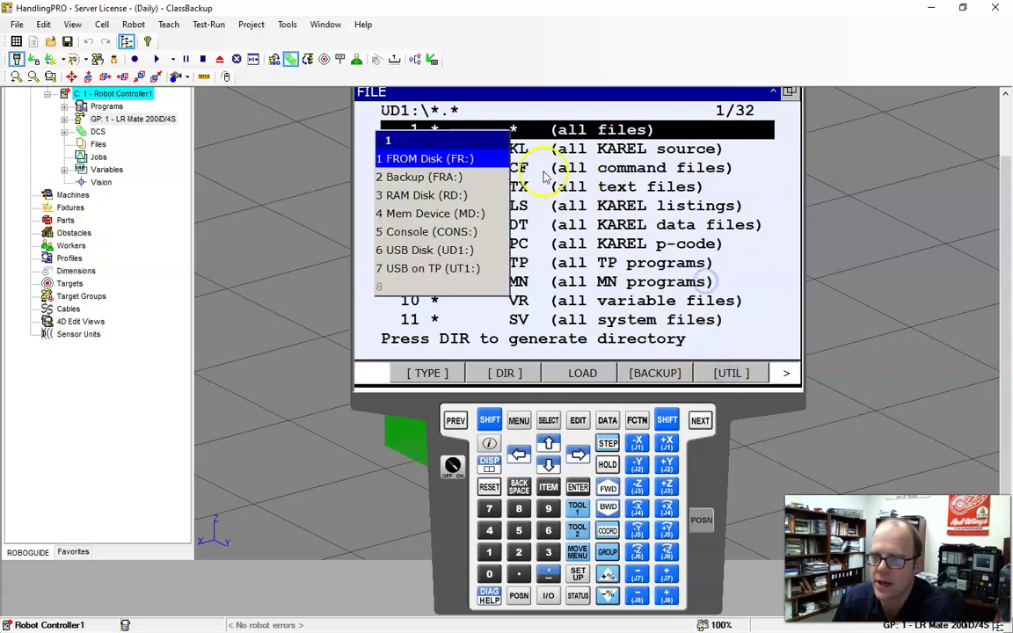
{"action": "left_click", "coordinate": [432, 269]}
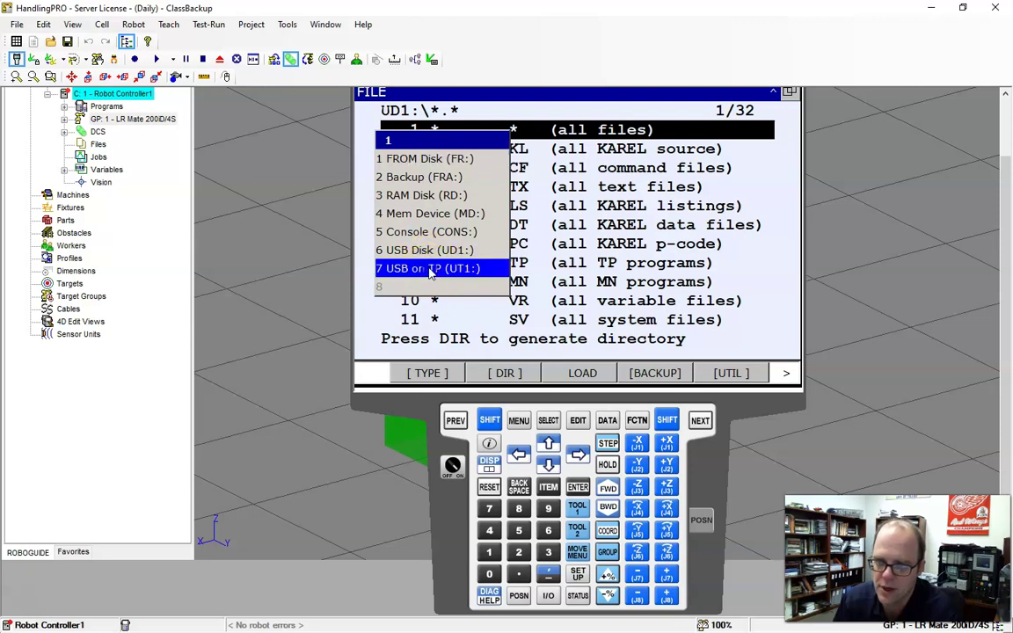
{"action": "left_click", "coordinate": [506, 374]}
{"action": "left_click", "coordinate": [392, 156]}
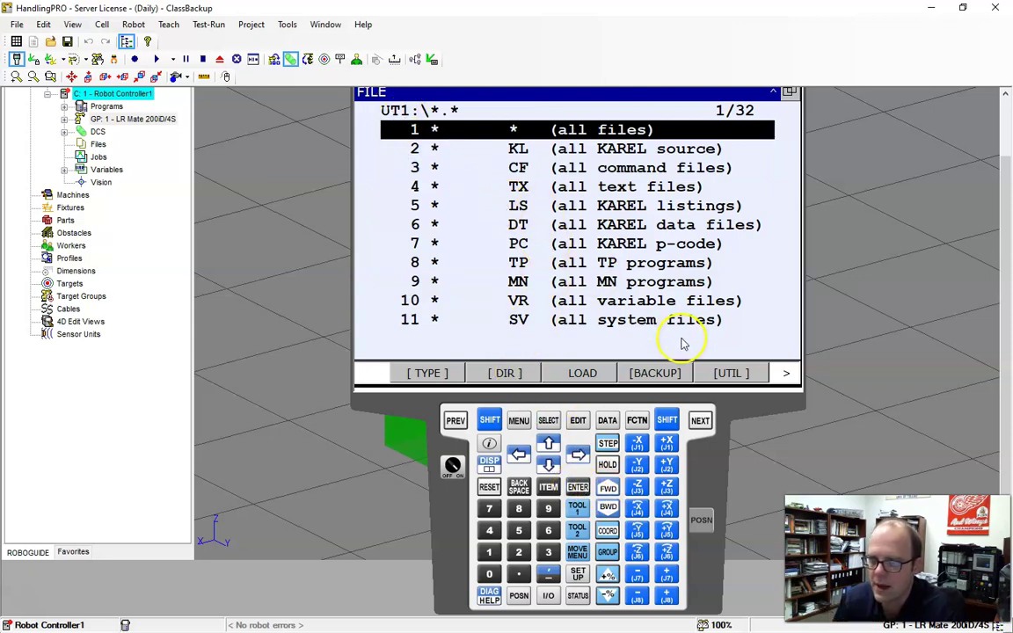
- Run a System files backup to UT1:, answering the FRAMEVAR.VR save prompt
{"action": "left_click", "coordinate": [647, 370]}
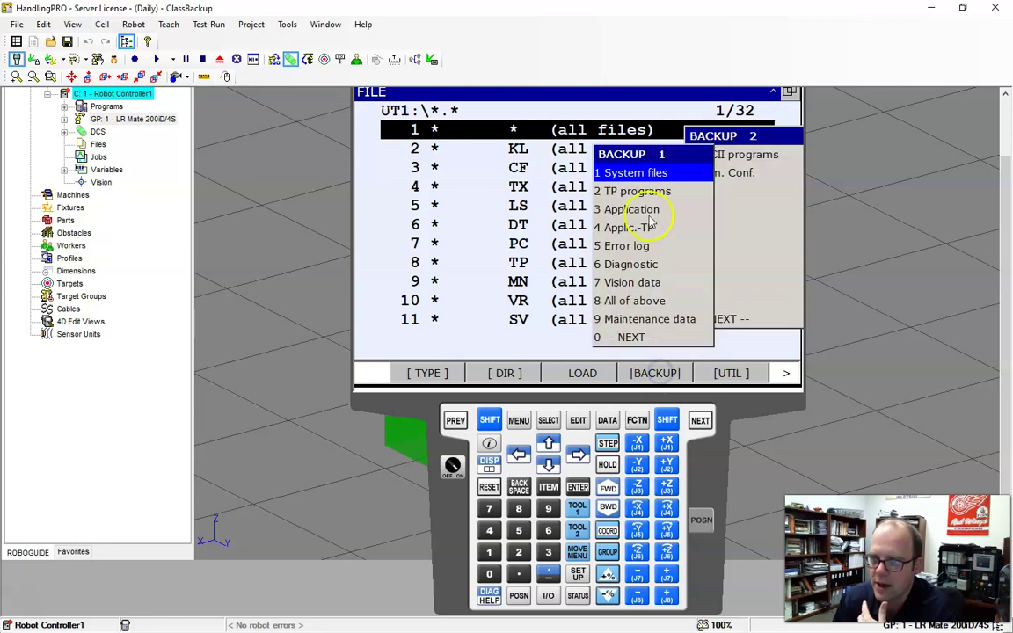
{"action": "left_click", "coordinate": [640, 171]}
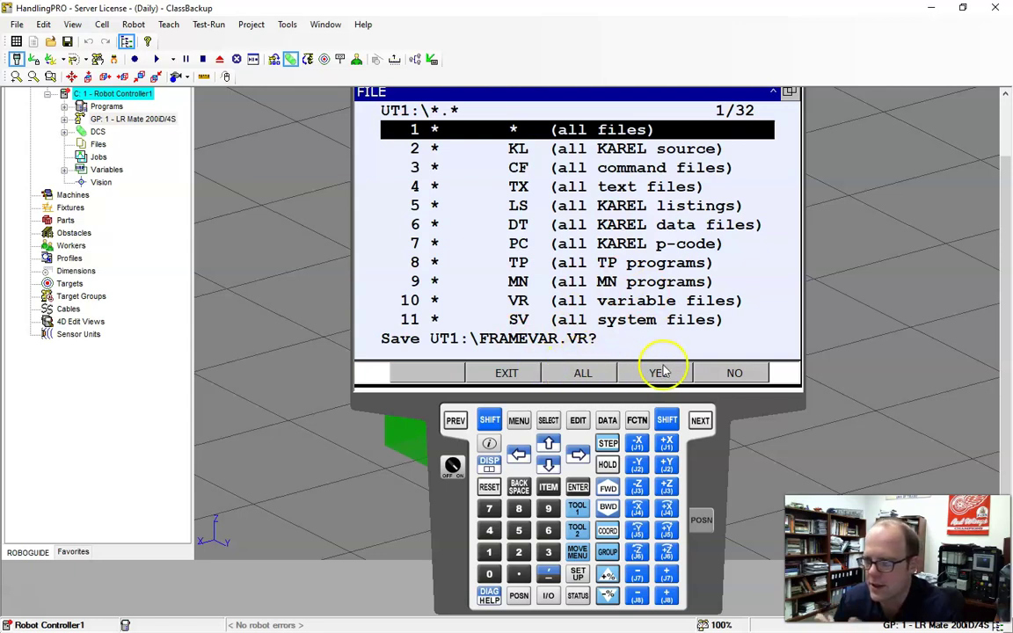
{"action": "left_click", "coordinate": [512, 373]}
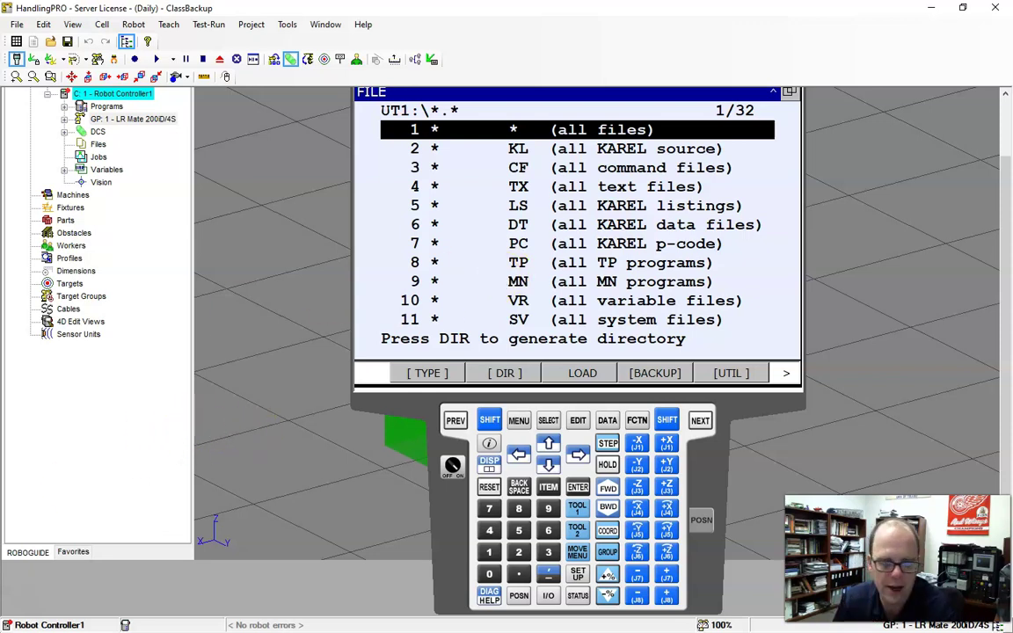
- Select the LR Mate 200iD/4S robot group and dismiss the pendant's DISPLAY layout popup
{"action": "scroll", "coordinate": [870, 180], "scroll_direction": "up", "scroll_amount": 5}
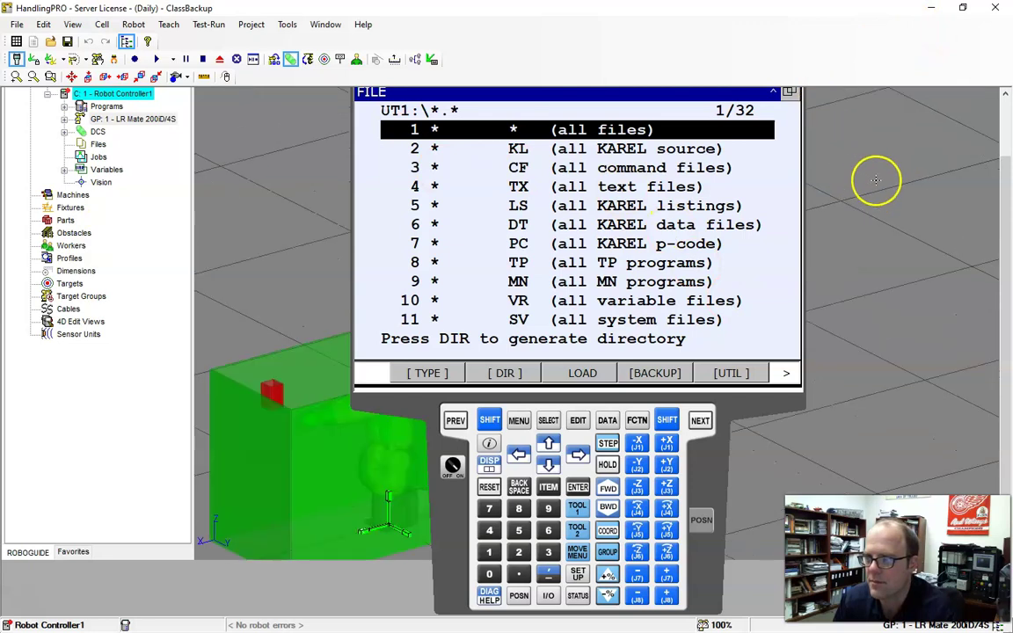
{"action": "scroll", "coordinate": [871, 176], "scroll_direction": "down", "scroll_amount": 5}
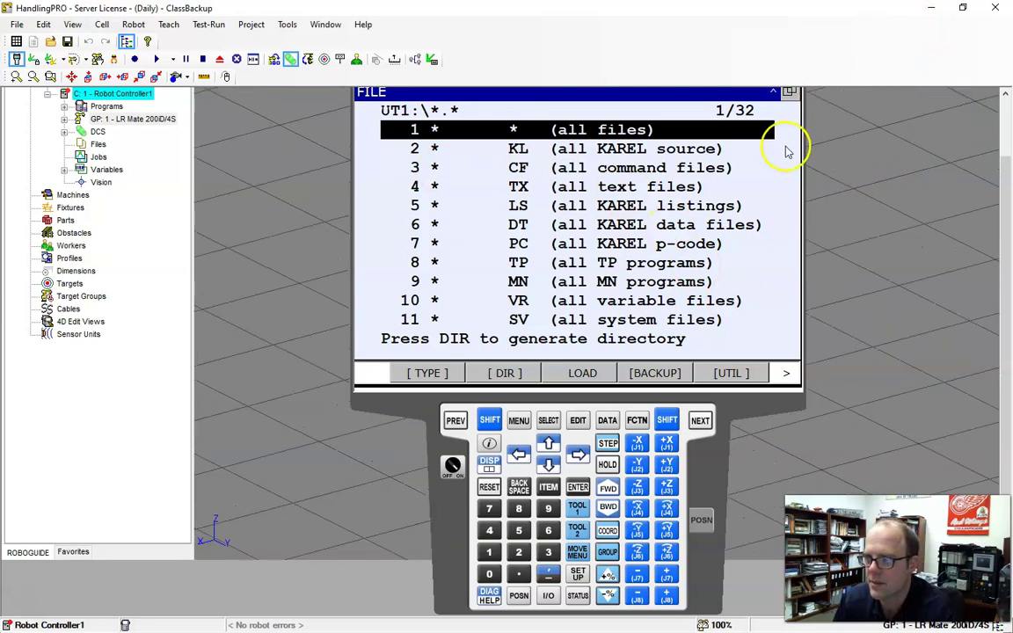
{"action": "left_click", "coordinate": [573, 113]}
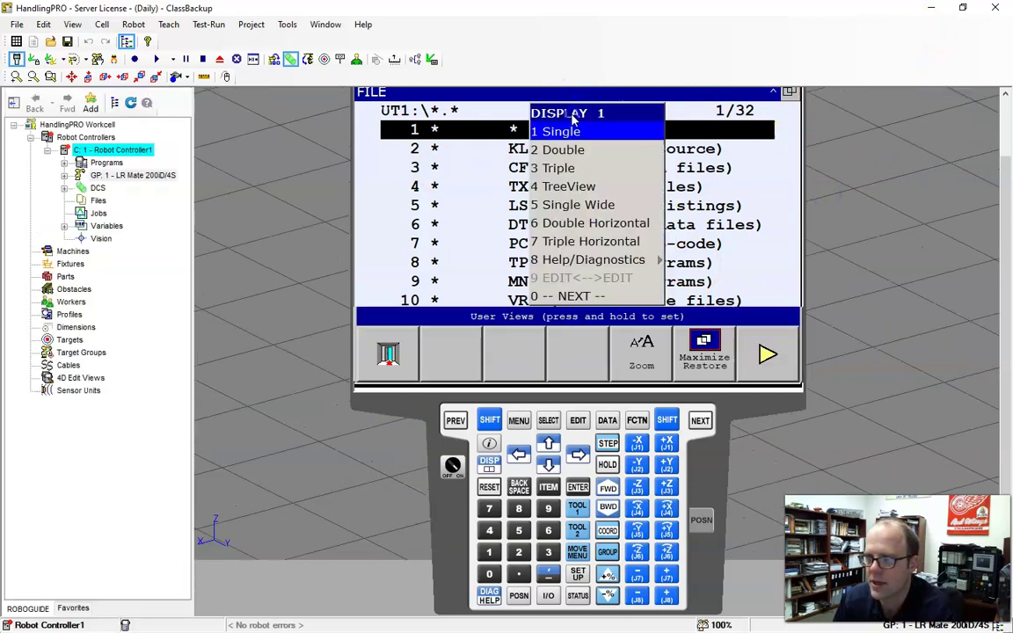
{"action": "left_click", "coordinate": [782, 357]}
{"action": "scroll", "coordinate": [876, 228], "scroll_direction": "up", "scroll_amount": 2}
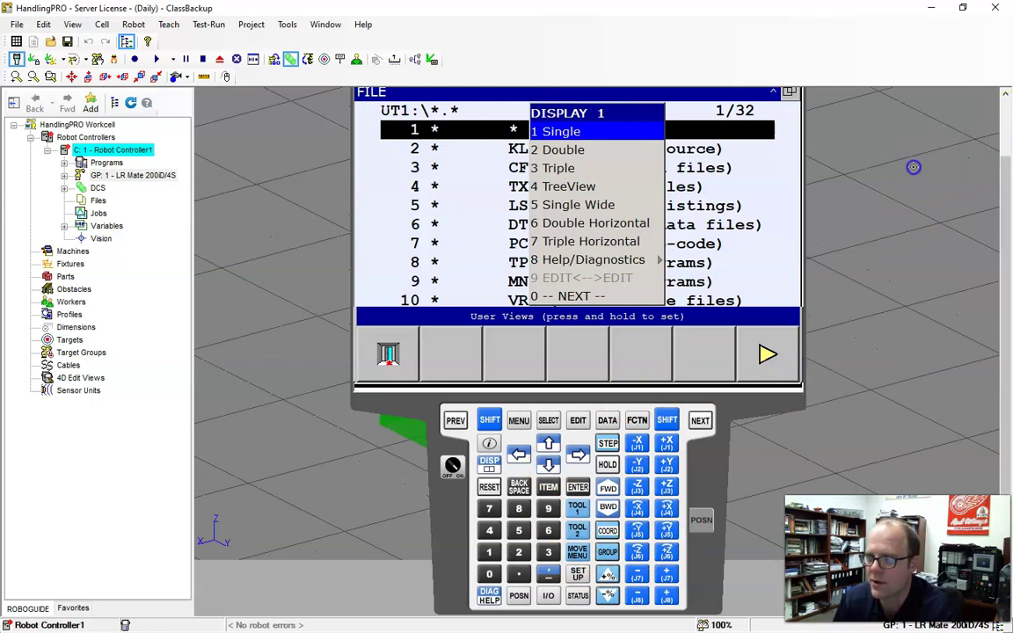
{"action": "left_click", "coordinate": [132, 175]}
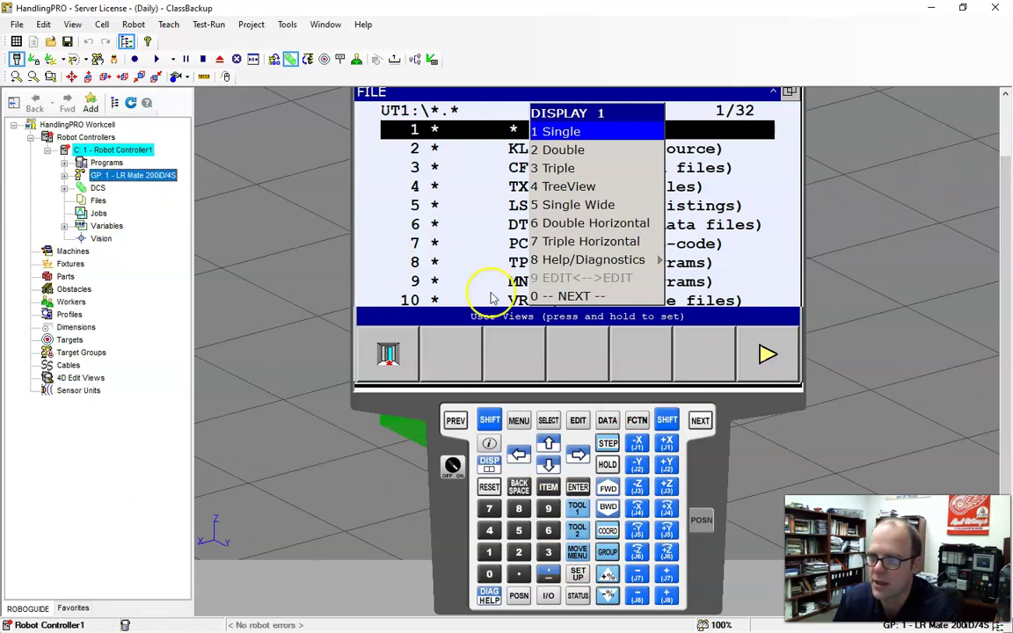
{"action": "left_click", "coordinate": [456, 420]}
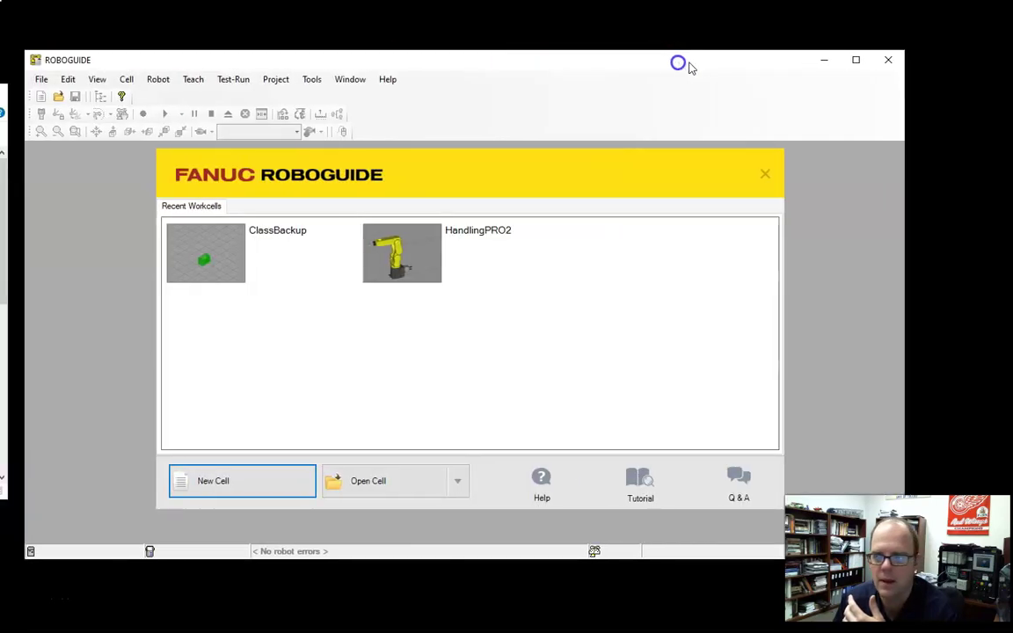
- Maximize ROBOGUIDE and start a new HandlingPRO cell named HandlingPRO3
{"action": "left_click", "coordinate": [858, 58]}
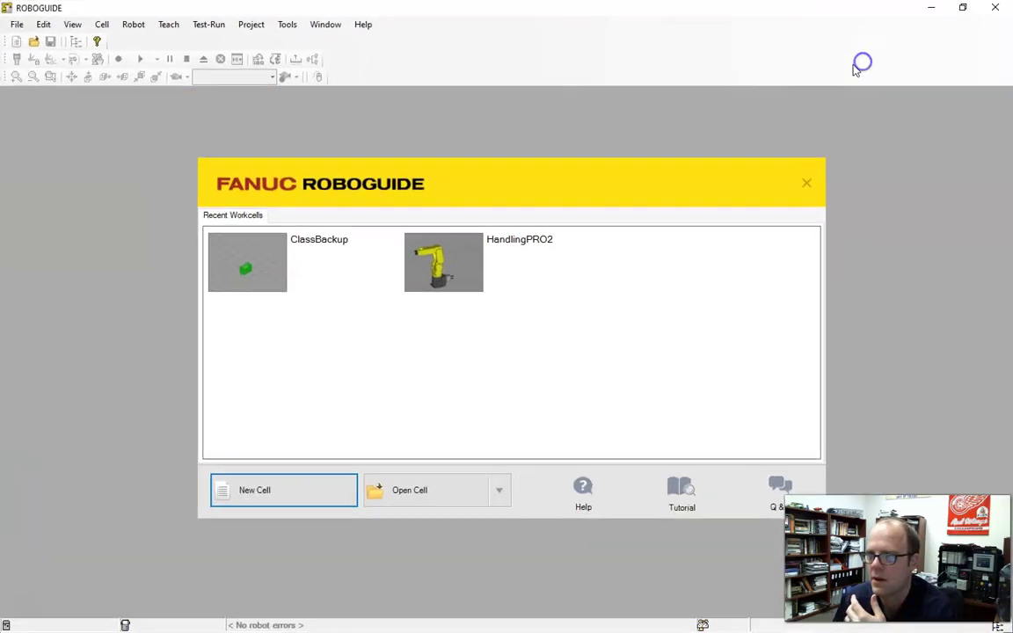
{"action": "left_click", "coordinate": [297, 508]}
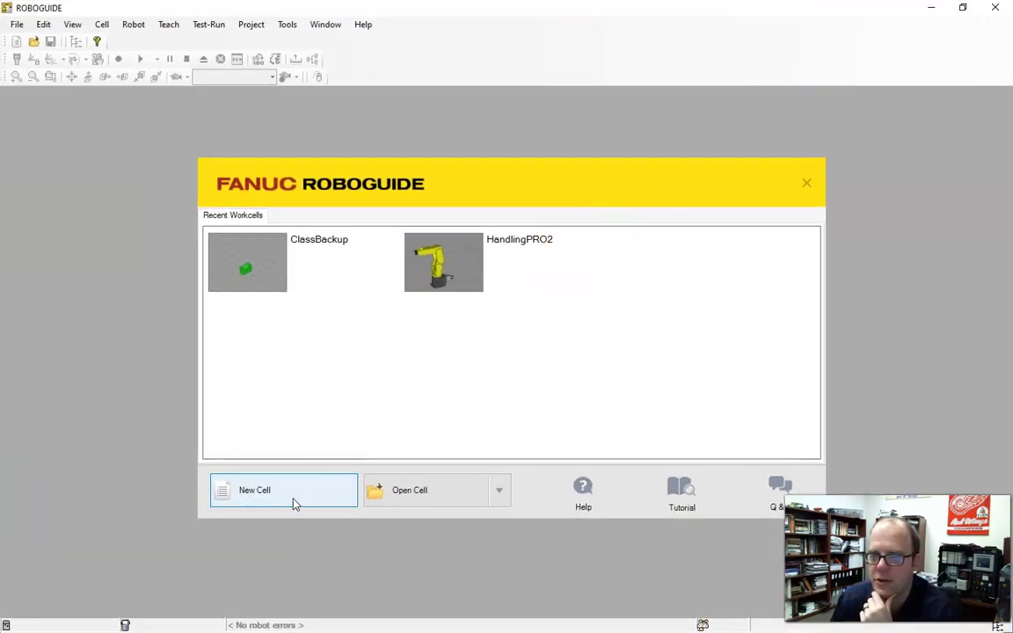
{"action": "left_click", "coordinate": [631, 497]}
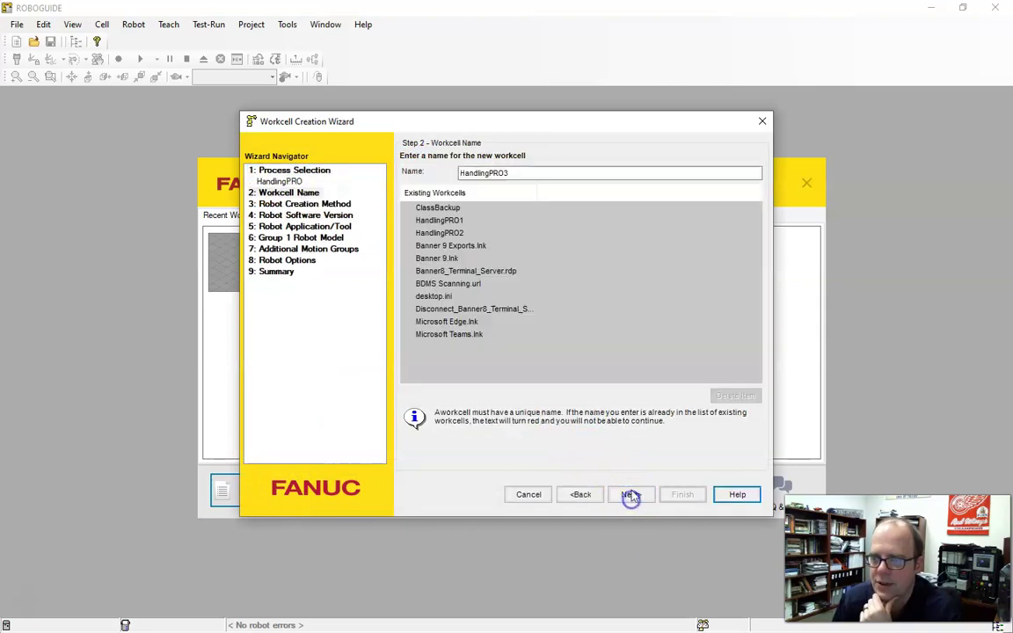
{"action": "left_click", "coordinate": [635, 495]}
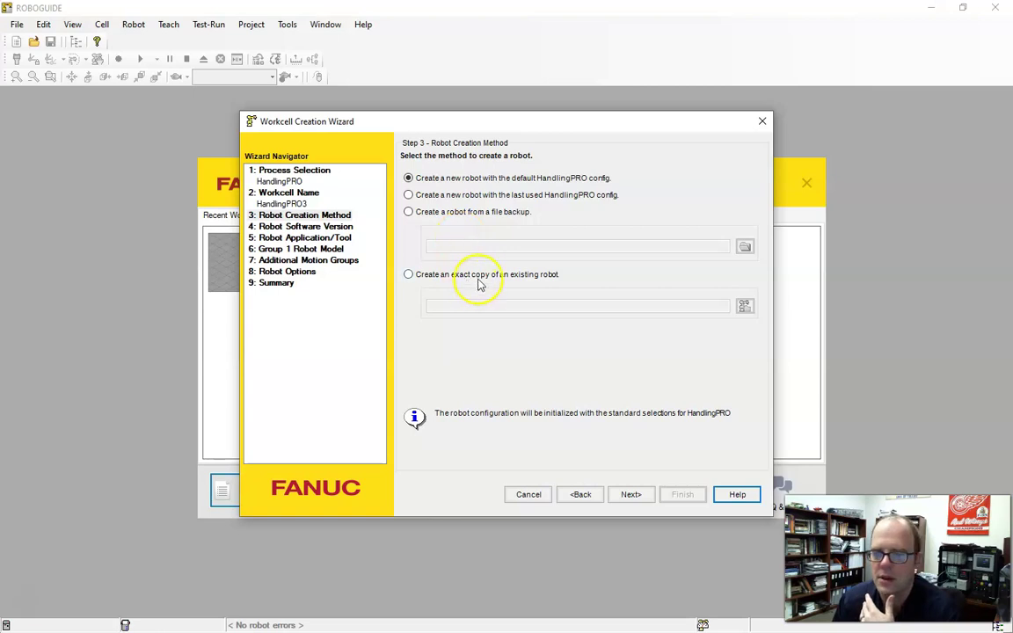
- Create the robot from file backup, choosing backdate.dt inside the backup20200318 folder
{"action": "left_click", "coordinate": [408, 212]}
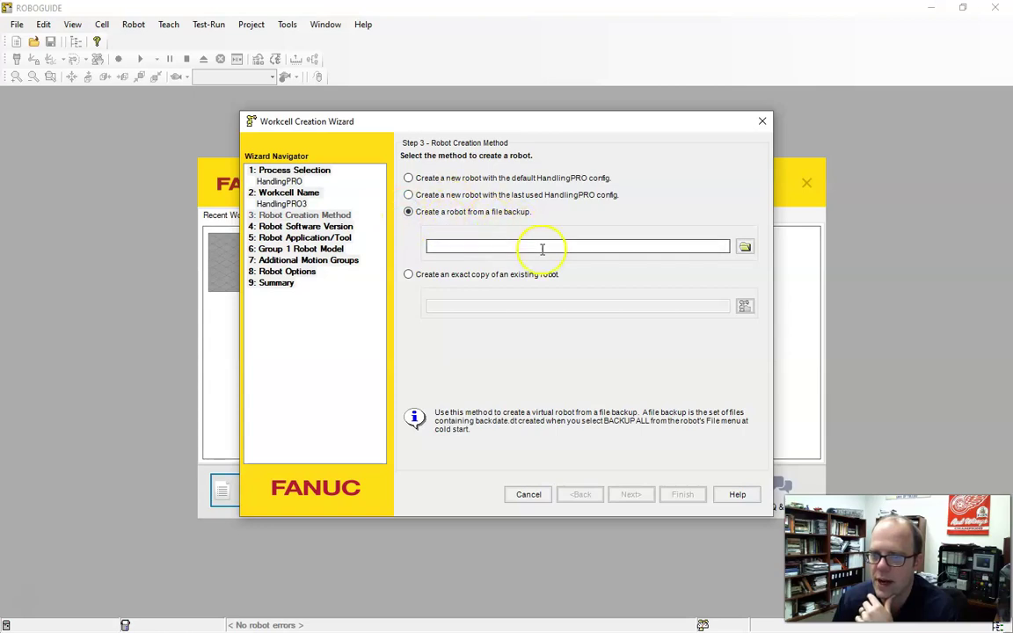
{"action": "left_click", "coordinate": [745, 247]}
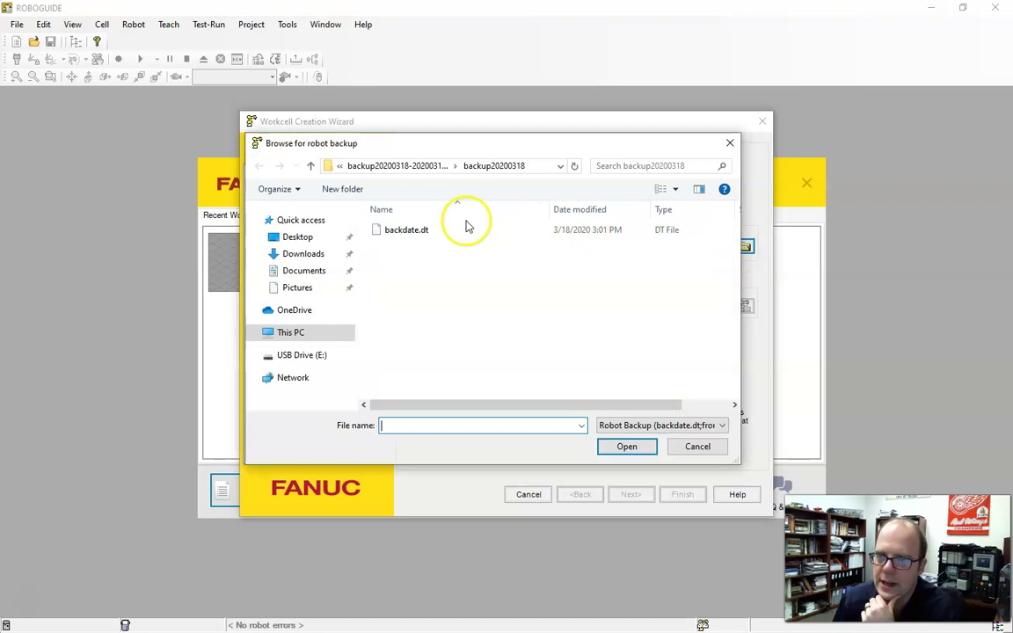
{"action": "left_click", "coordinate": [418, 167]}
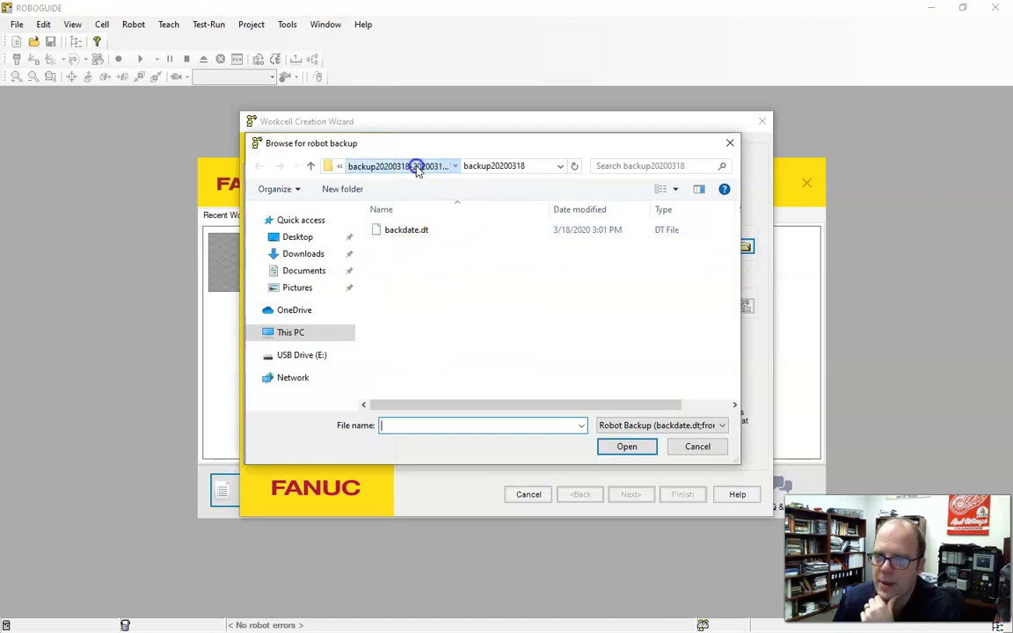
{"action": "left_click", "coordinate": [360, 170]}
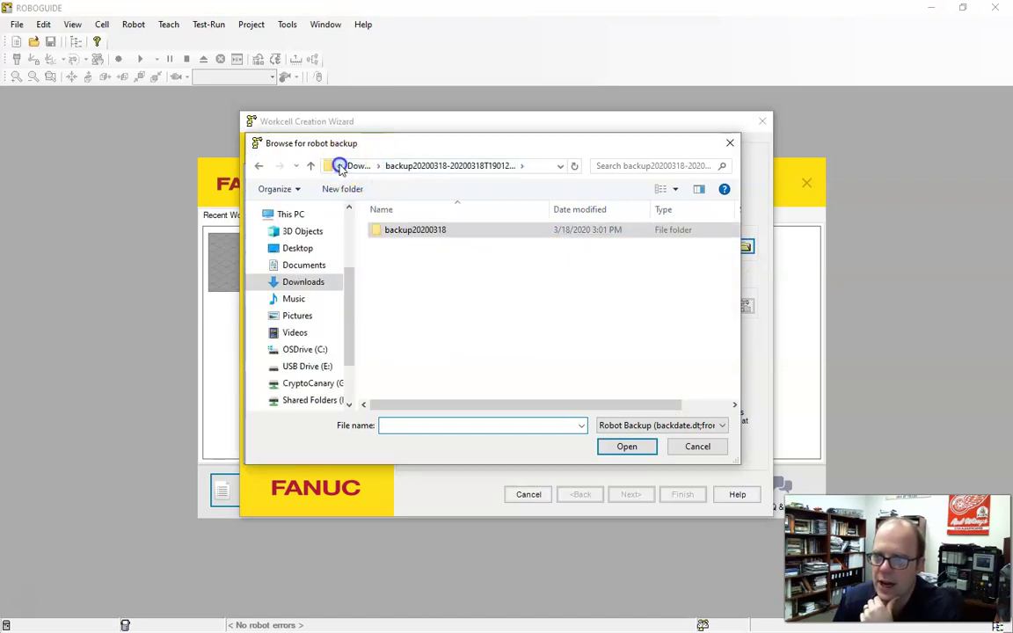
{"action": "left_click", "coordinate": [340, 166]}
{"action": "left_click", "coordinate": [418, 167]}
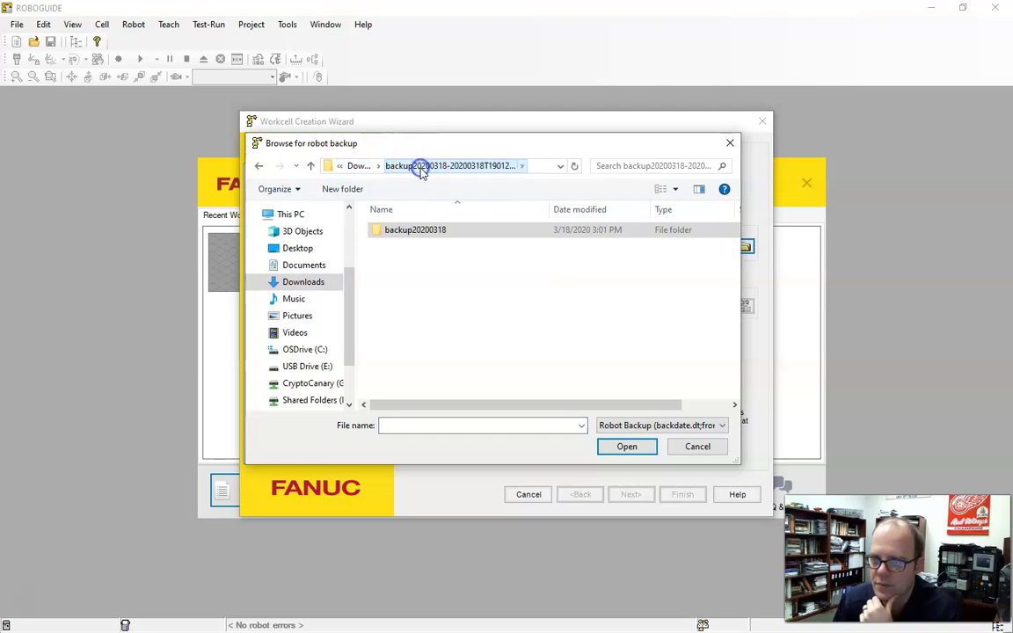
{"action": "left_click", "coordinate": [420, 233]}
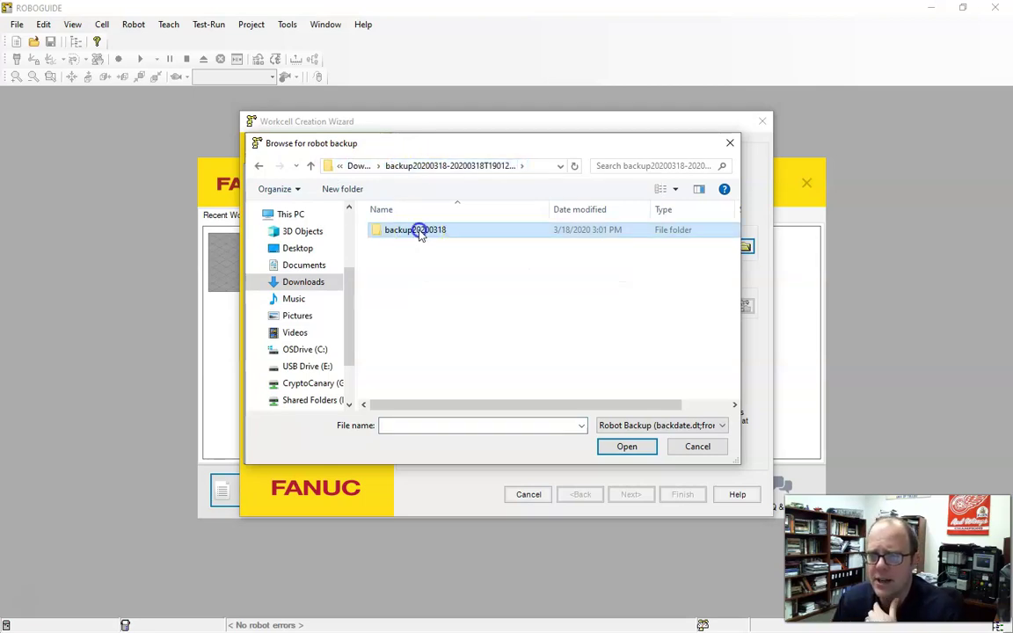
{"action": "double_click", "coordinate": [420, 231]}
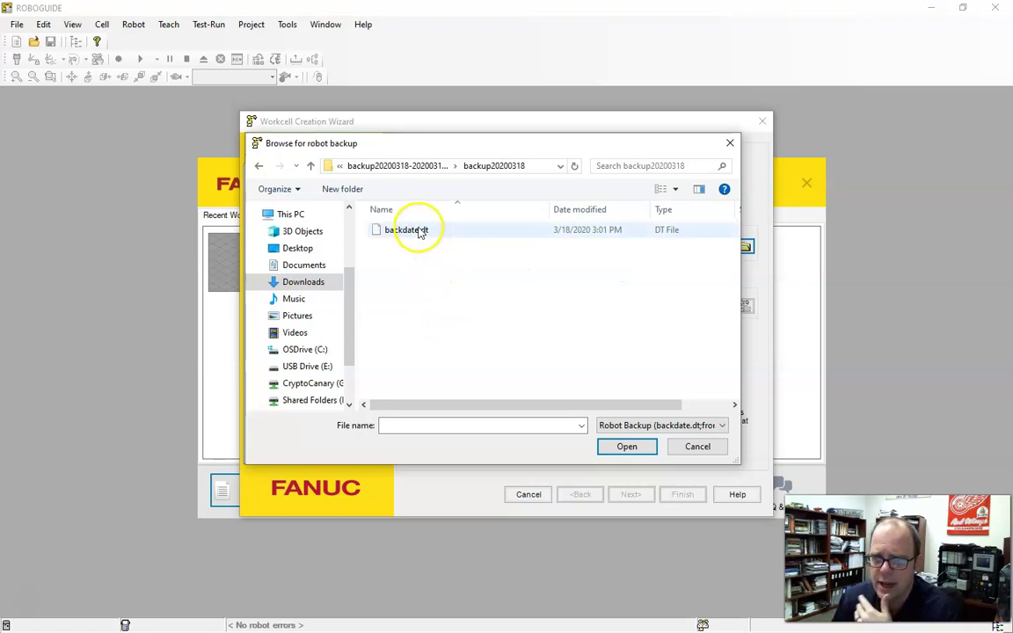
{"action": "double_click", "coordinate": [419, 231]}
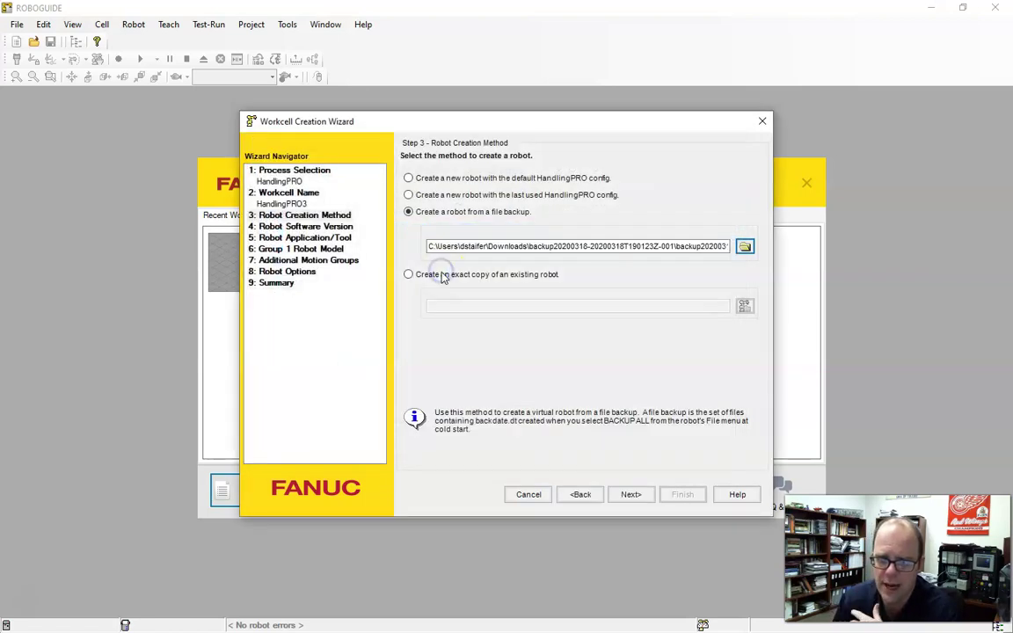
- Go past Robot Options, finish the wizard, and move the Robot Controller1 pendant to the right
{"action": "left_click", "coordinate": [635, 495]}
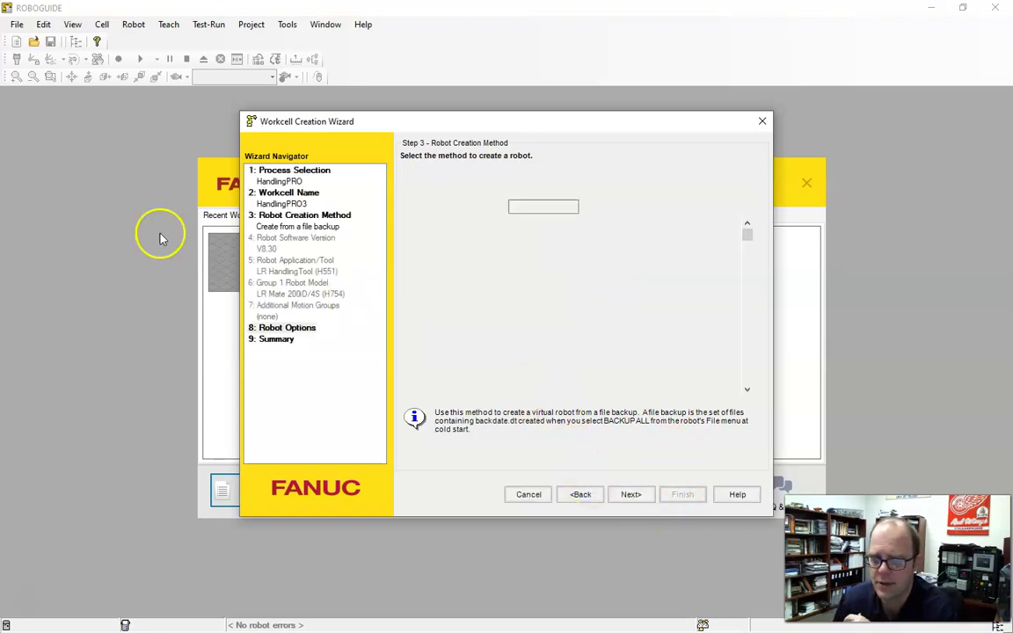
{"action": "left_click", "coordinate": [626, 496]}
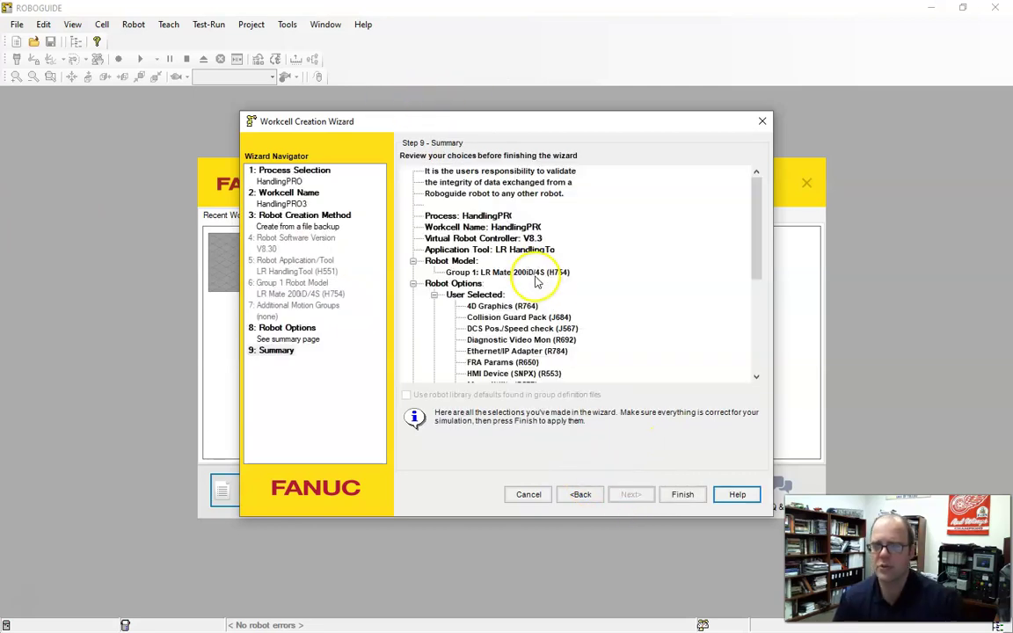
{"action": "left_click", "coordinate": [684, 495]}
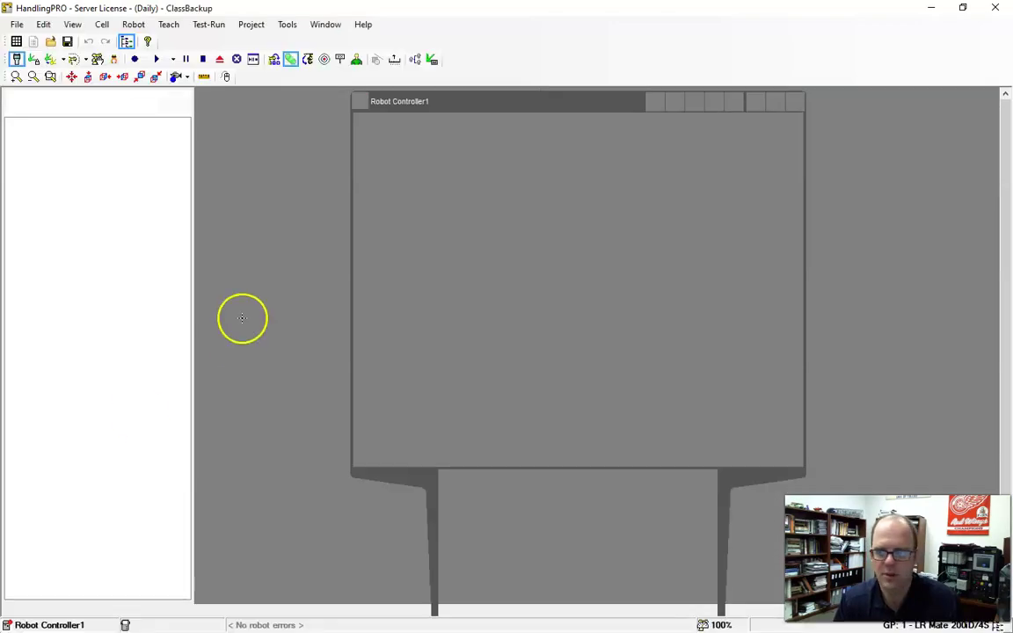
{"action": "left_click_drag", "start_coordinate": [528, 99], "coordinate": [832, 105]}
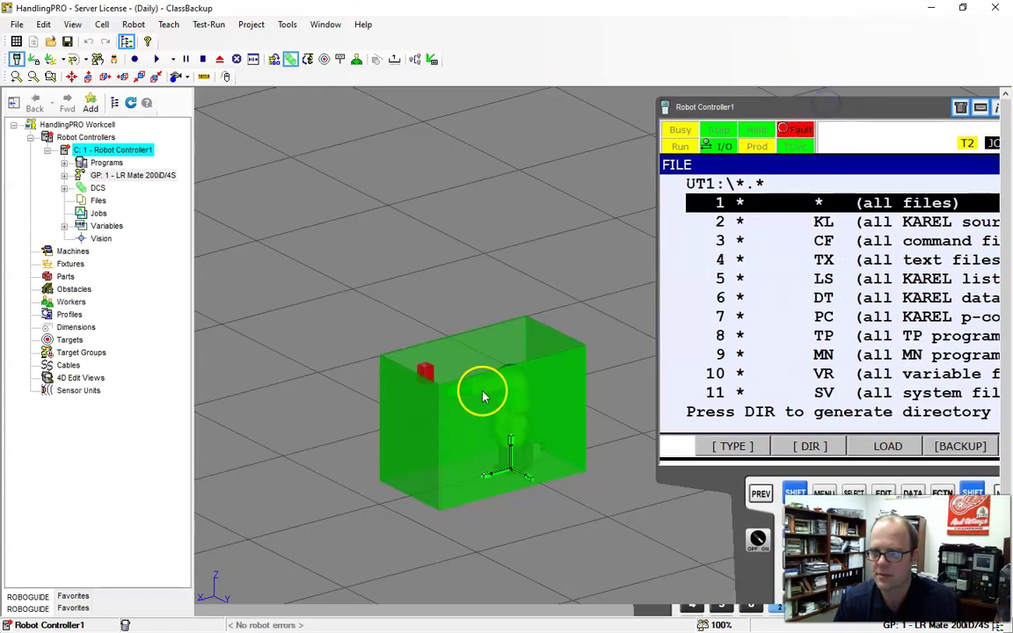
{"action": "scroll", "coordinate": [474, 395], "scroll_direction": "up", "scroll_amount": 3}
{"action": "scroll", "coordinate": [471, 389], "scroll_direction": "down", "scroll_amount": 3}
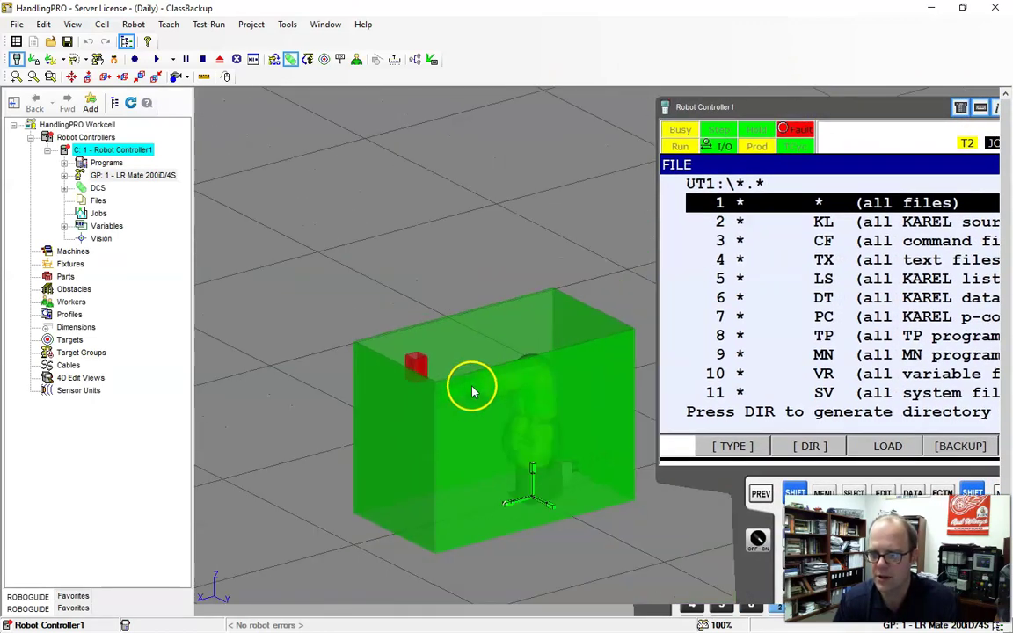
{"action": "scroll", "coordinate": [553, 486], "scroll_direction": "up", "scroll_amount": 1}
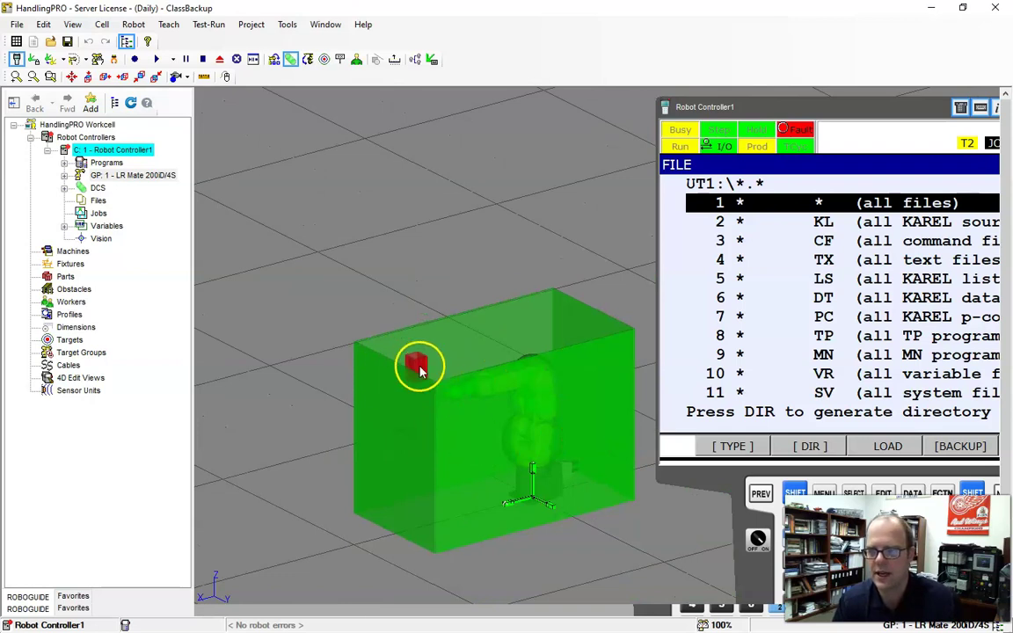
{"action": "scroll", "coordinate": [444, 383], "scroll_direction": "up", "scroll_amount": 1}
{"action": "right_click_drag", "start_coordinate": [449, 389], "coordinate": [413, 456]}
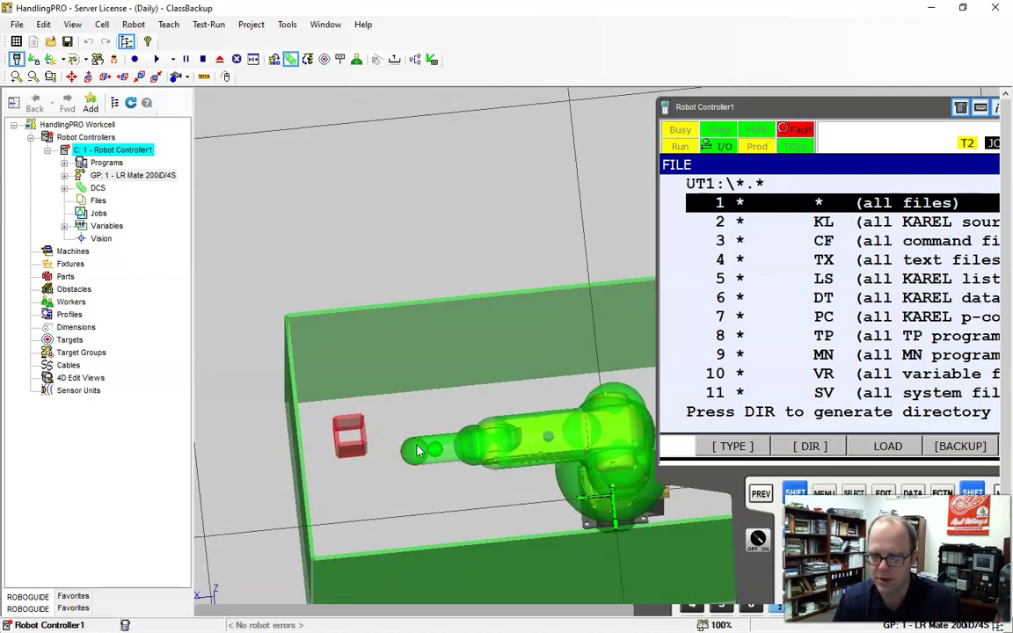
{"action": "right_click_drag", "start_coordinate": [419, 453], "coordinate": [457, 290]}
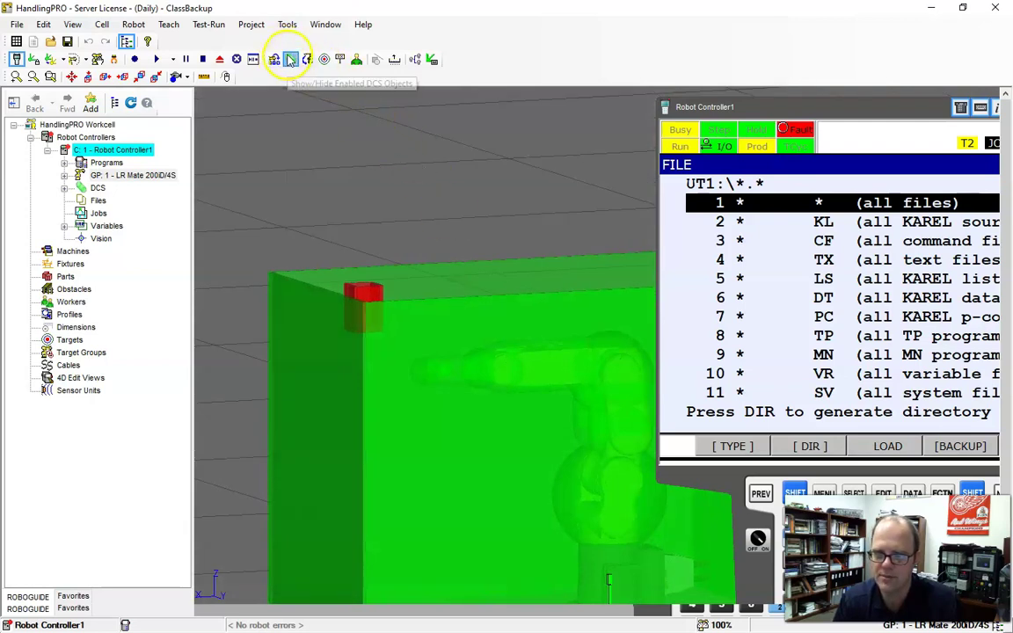
{"action": "left_click", "coordinate": [64, 602]}
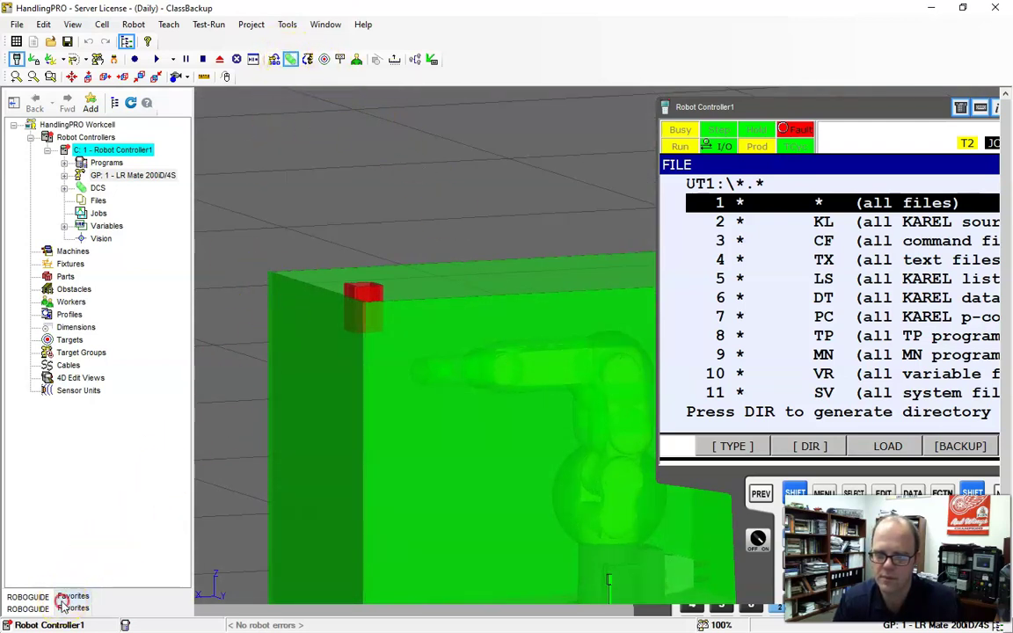
{"action": "left_click", "coordinate": [29, 606]}
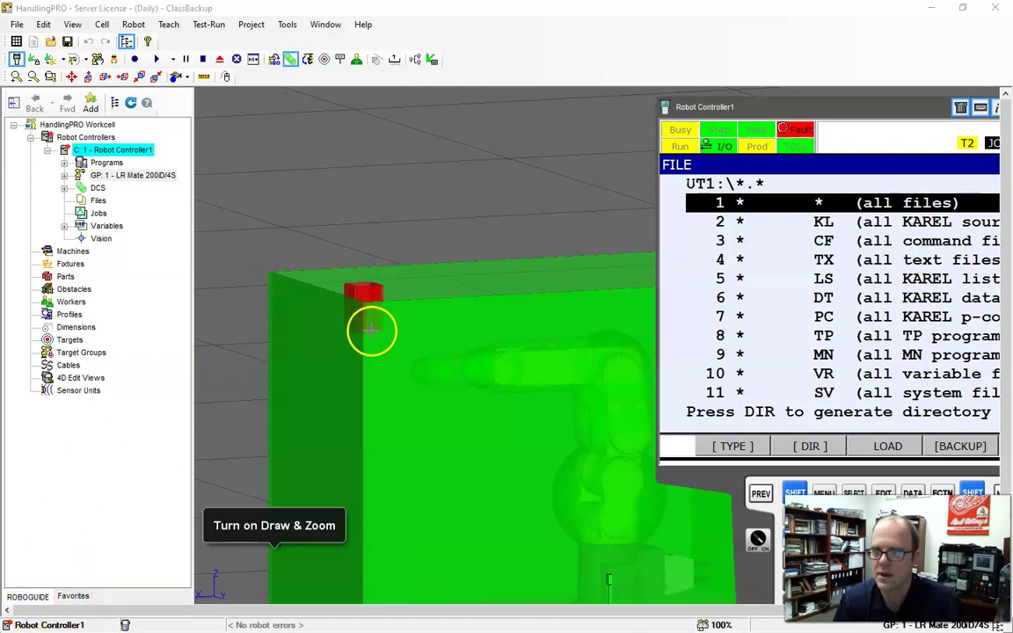
{"action": "mouse_move", "coordinate": [335, 41]}
{"action": "left_mouse_down"}
{"action": "mouse_move", "coordinate": [279, 40]}
{"action": "mouse_move", "coordinate": [267, 62]}
{"action": "mouse_move", "coordinate": [308, 78]}
{"action": "mouse_move", "coordinate": [339, 60]}
{"action": "left_mouse_up"}
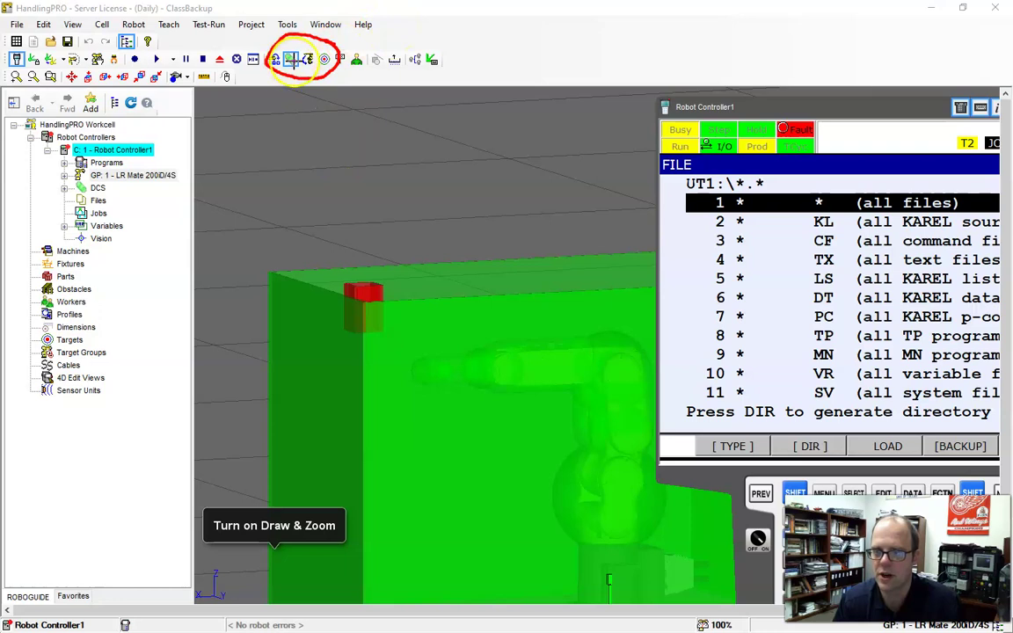
{"action": "left_click", "coordinate": [291, 58]}
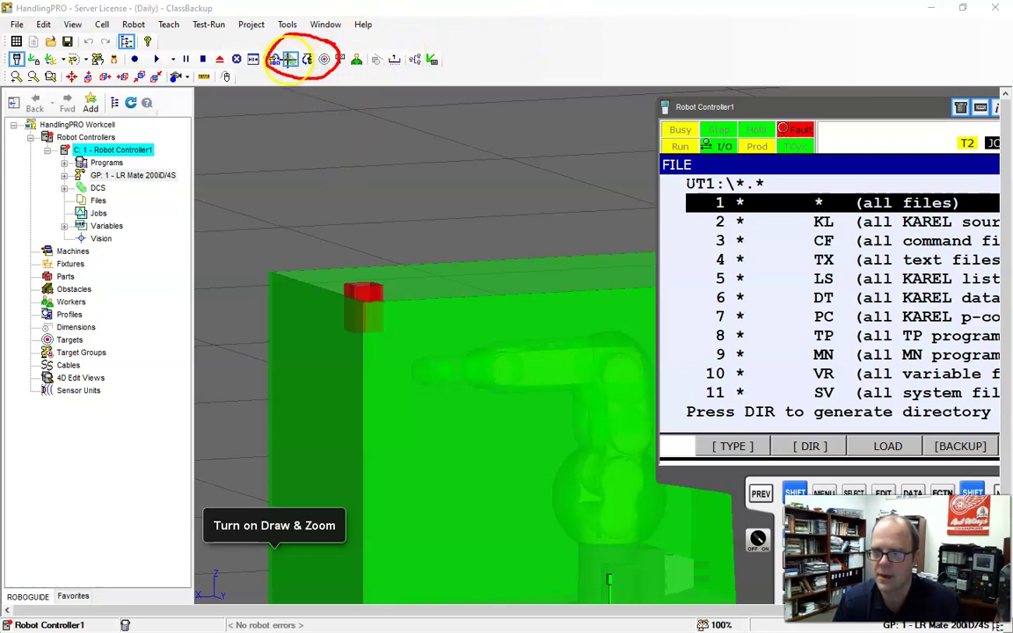
{"action": "left_click", "coordinate": [614, 14]}
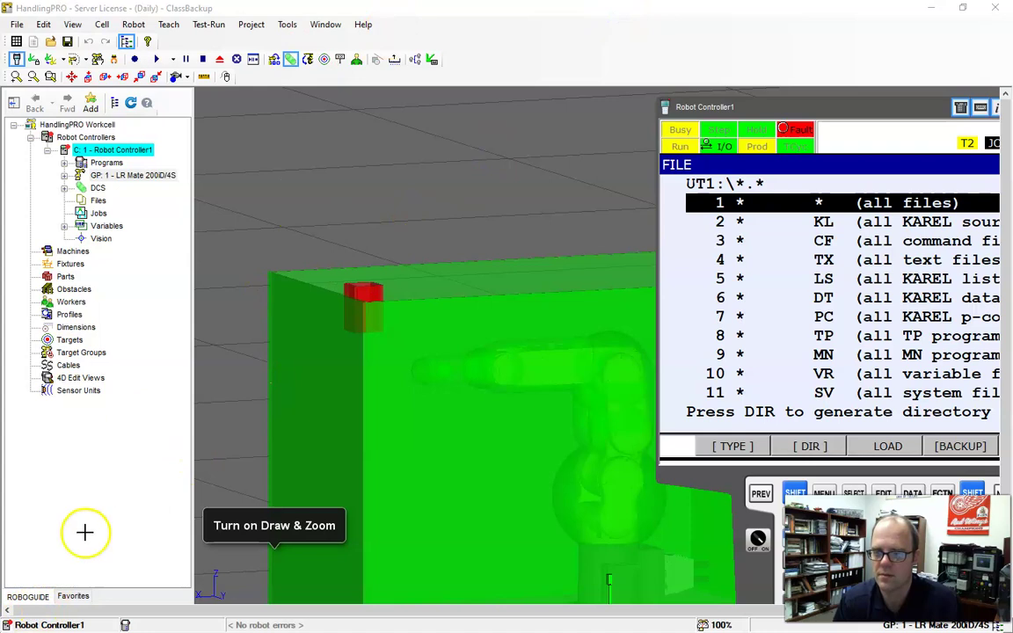
- Hide the enabled DCS safety zones to reveal the yellow robot
{"action": "left_click", "coordinate": [292, 58]}
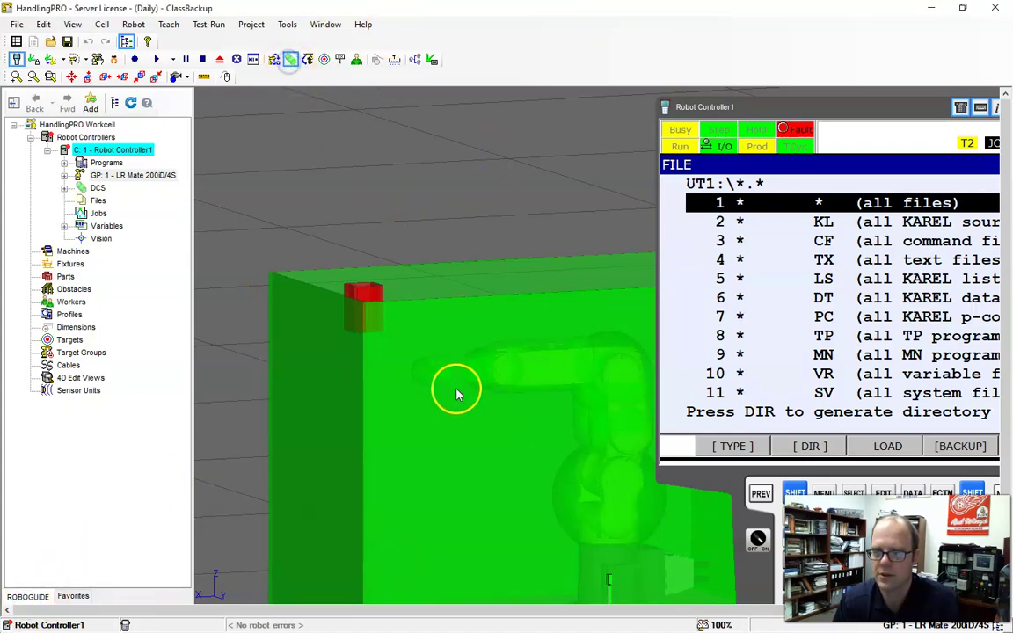
{"action": "left_click", "coordinate": [291, 59]}
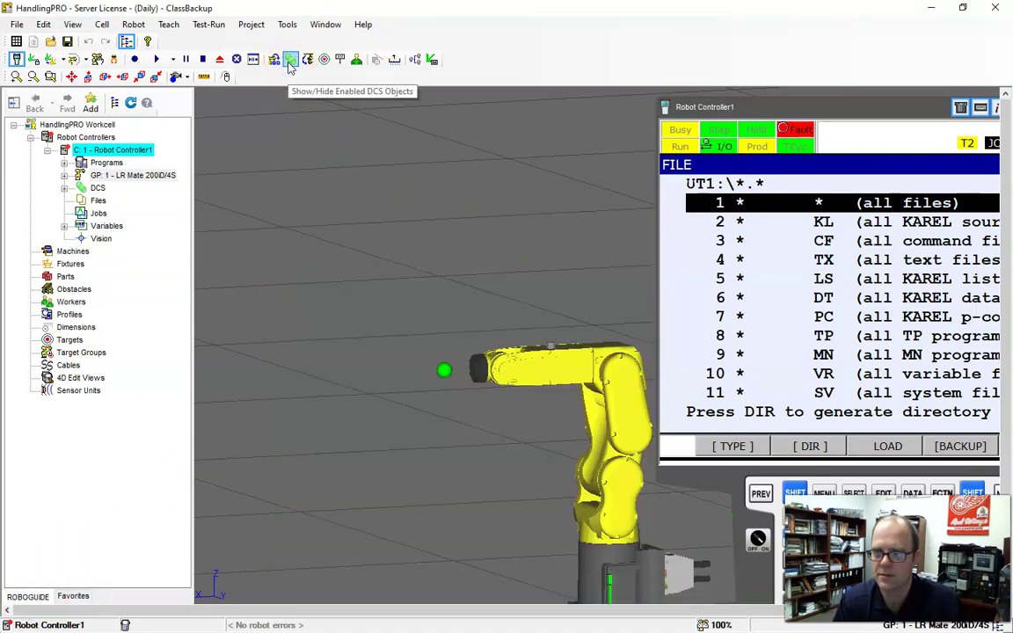
{"action": "mouse_move", "coordinate": [388, 400]}
{"action": "right_mouse_down"}
{"action": "mouse_move", "coordinate": [448, 356]}
{"action": "mouse_move", "coordinate": [406, 395]}
{"action": "right_mouse_up"}
{"action": "left_click", "coordinate": [457, 355]}
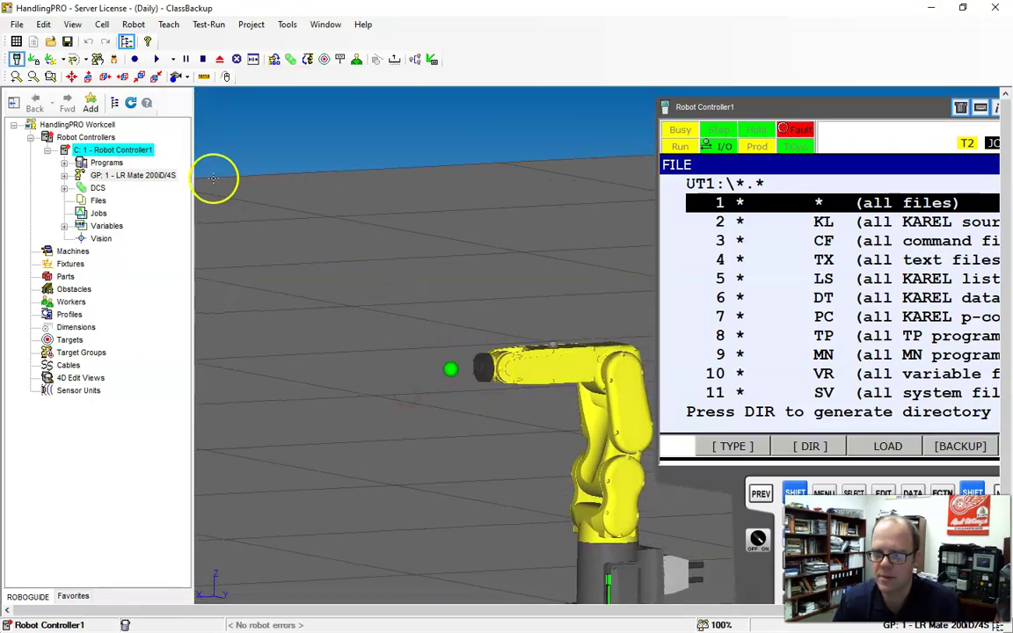
- Expand GP: 1 - LR Mate 200iD/4S > Tooling and select UT: 1 (Eoat1)
{"action": "left_click", "coordinate": [64, 178]}
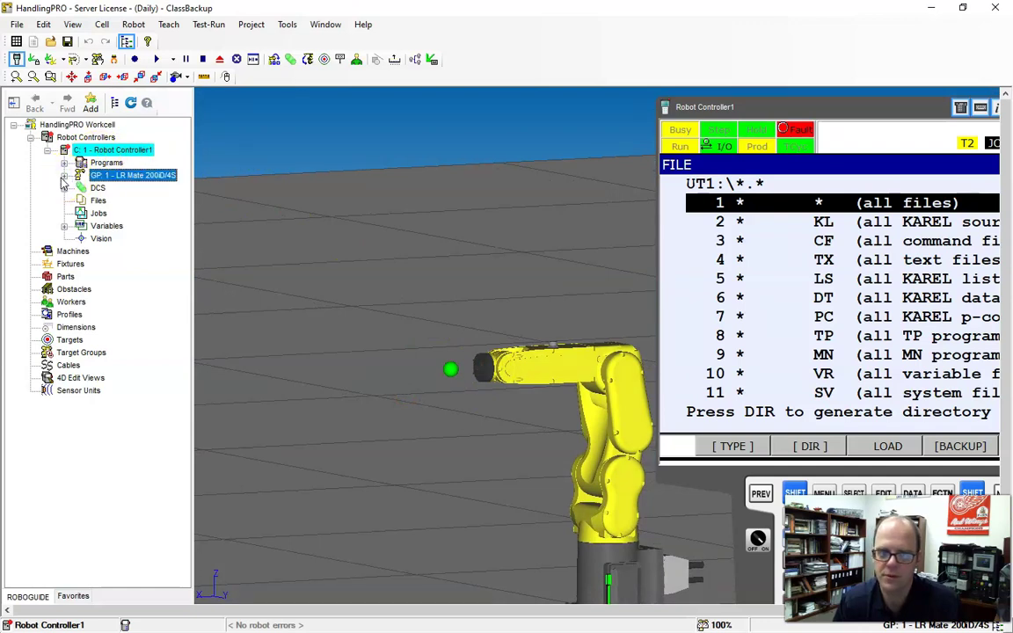
{"action": "left_click", "coordinate": [63, 176]}
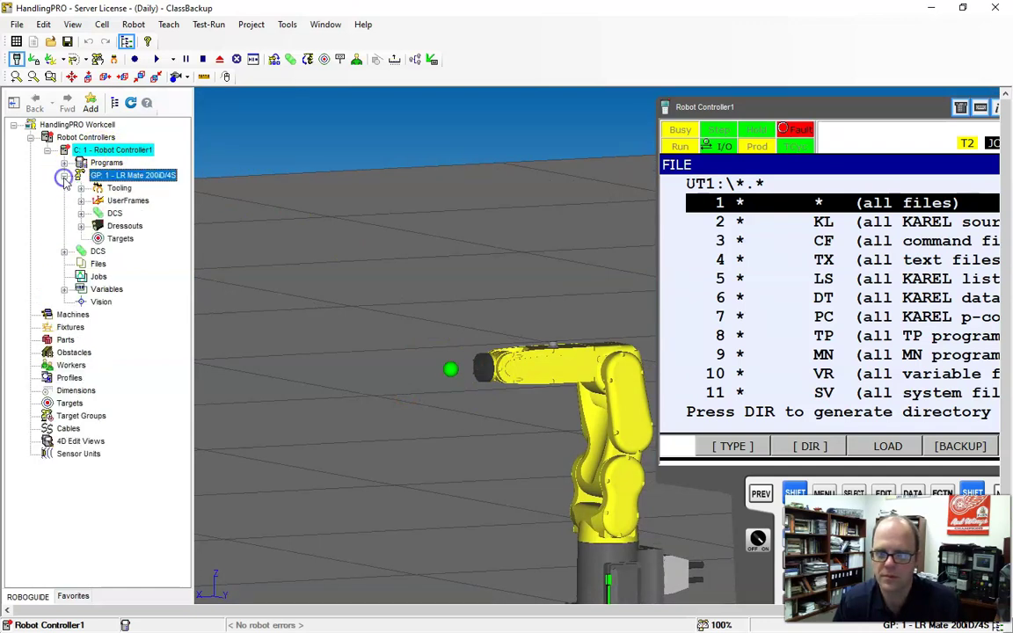
{"action": "left_click", "coordinate": [115, 189]}
{"action": "left_click", "coordinate": [81, 189]}
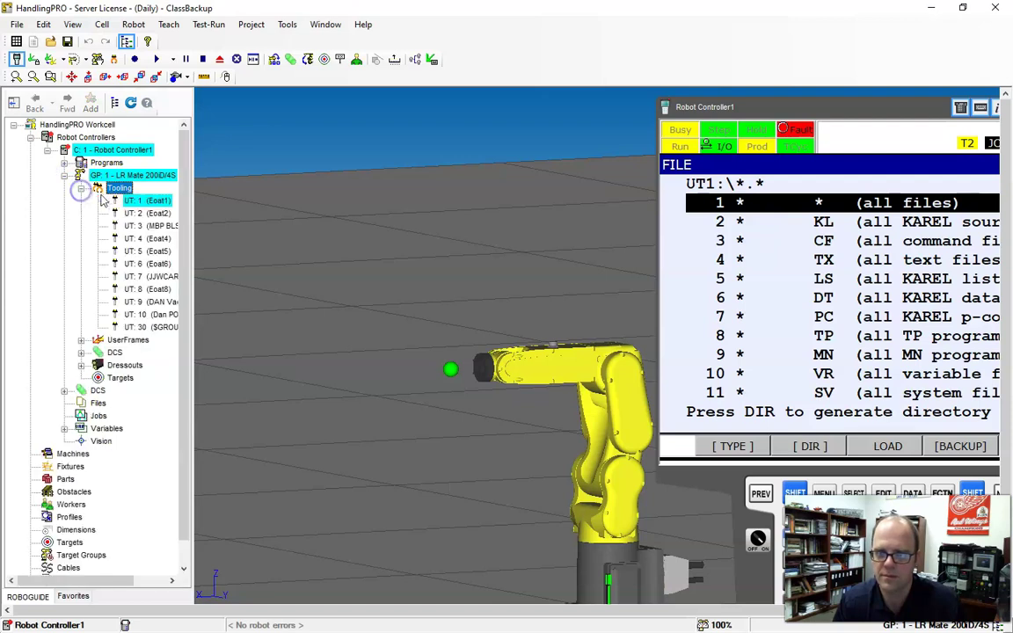
{"action": "left_click", "coordinate": [137, 200]}
- Set Eoat1's CAD file to 36005f-200.IGS from the Image Library's EOATs grippers folder
{"action": "right_click", "coordinate": [141, 202]}
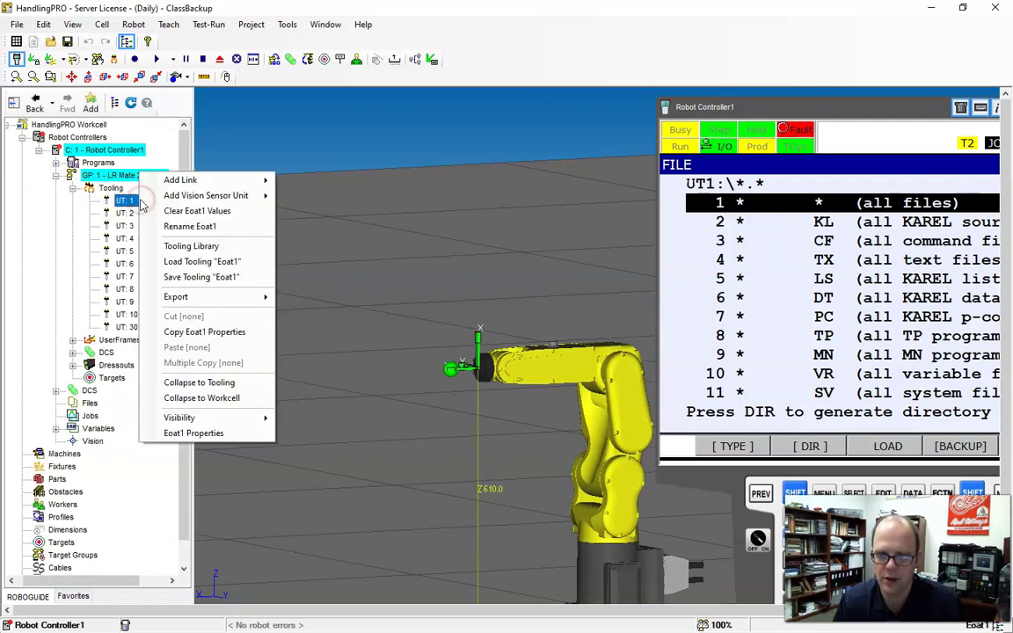
{"action": "left_click", "coordinate": [211, 433]}
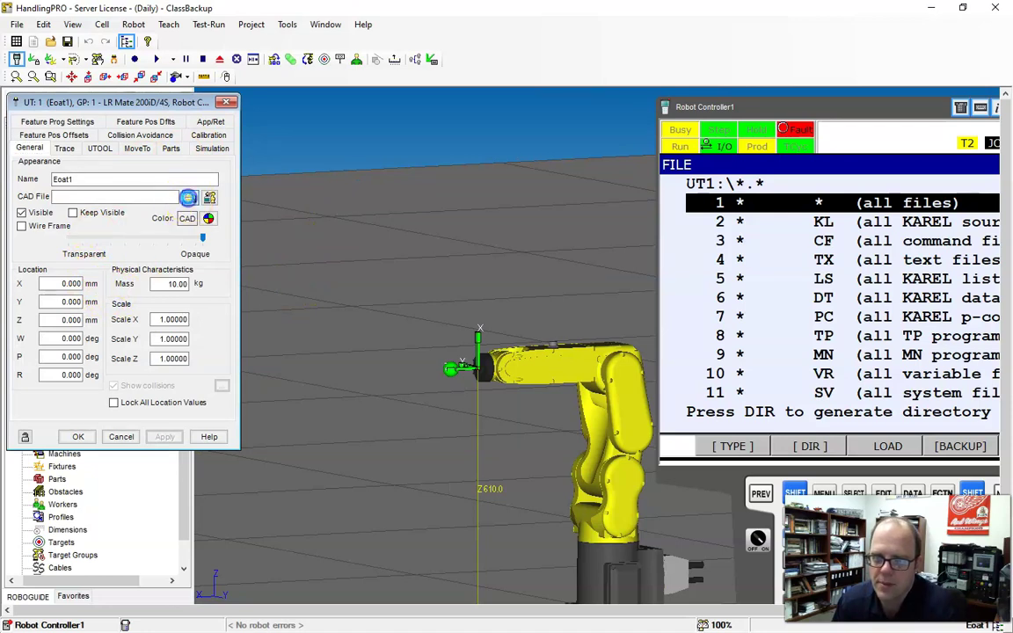
{"action": "left_click", "coordinate": [189, 199]}
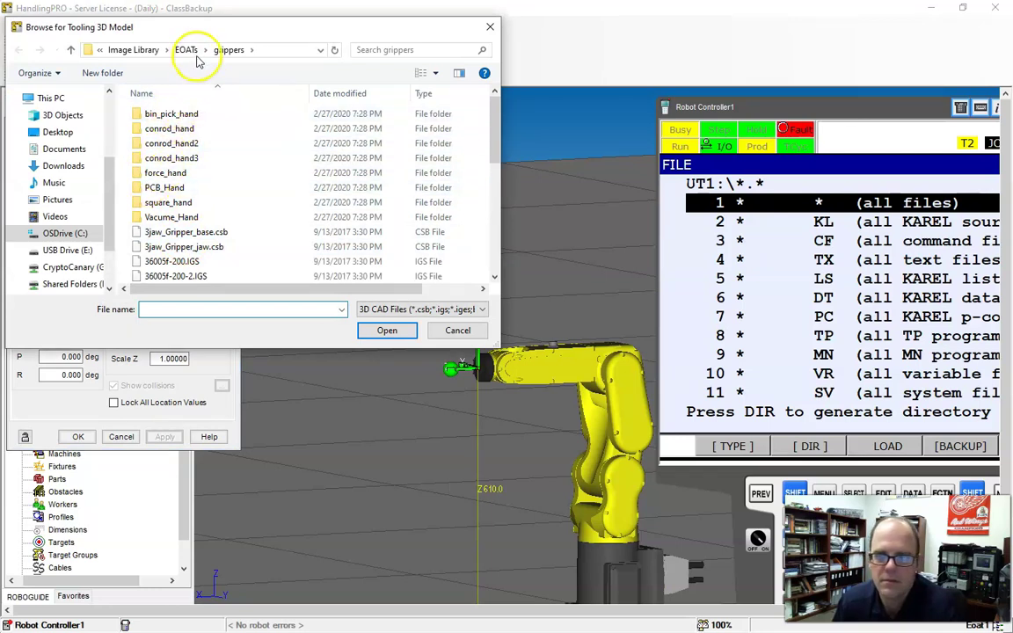
{"action": "left_click", "coordinate": [186, 49]}
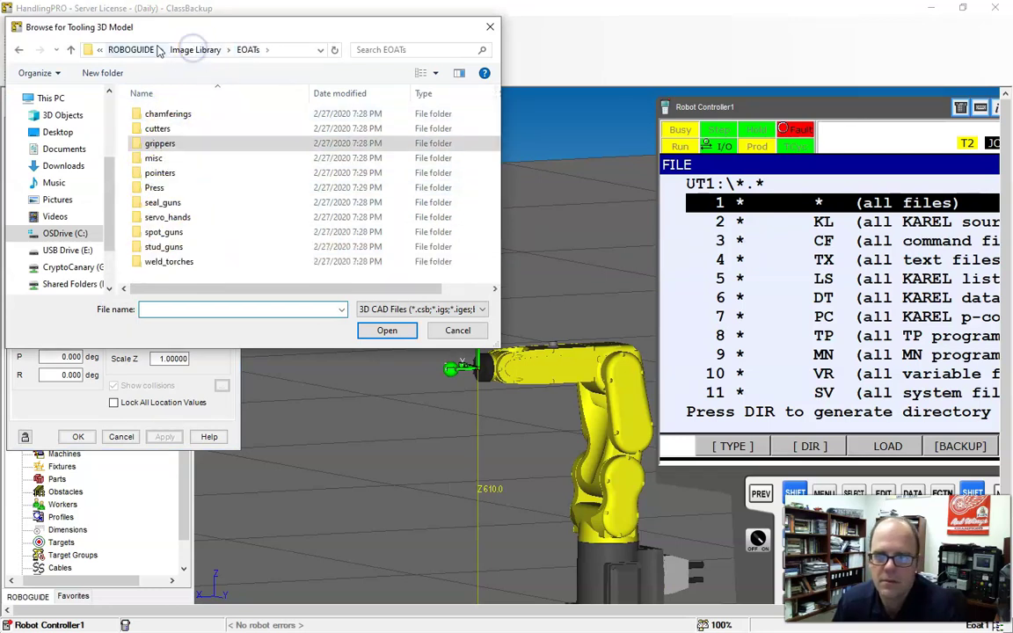
{"action": "double_click", "coordinate": [154, 147]}
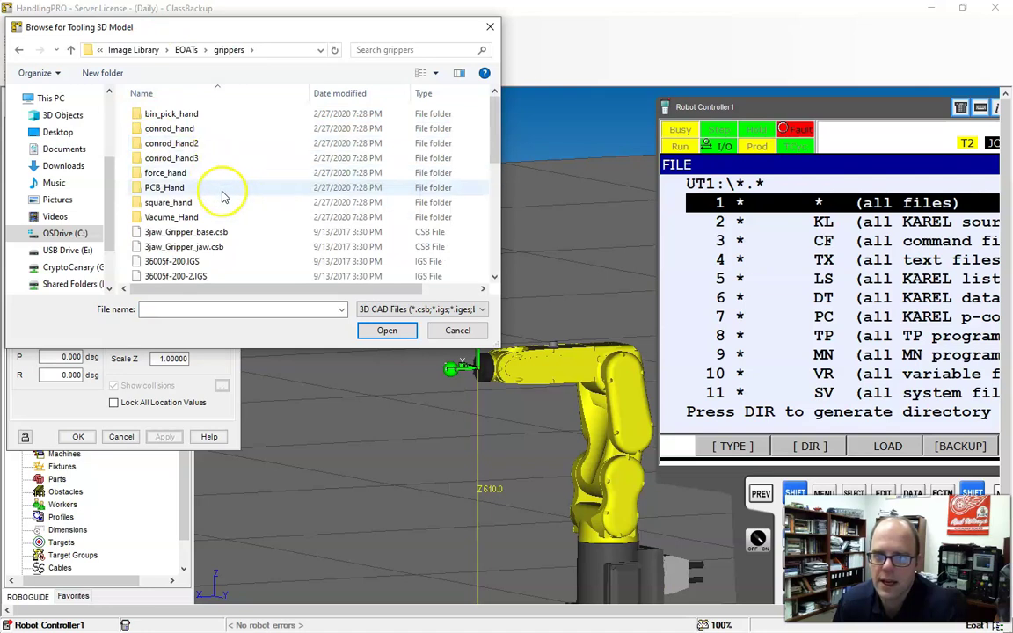
{"action": "scroll", "coordinate": [181, 215], "scroll_direction": "down", "scroll_amount": 1}
{"action": "left_click", "coordinate": [180, 231]}
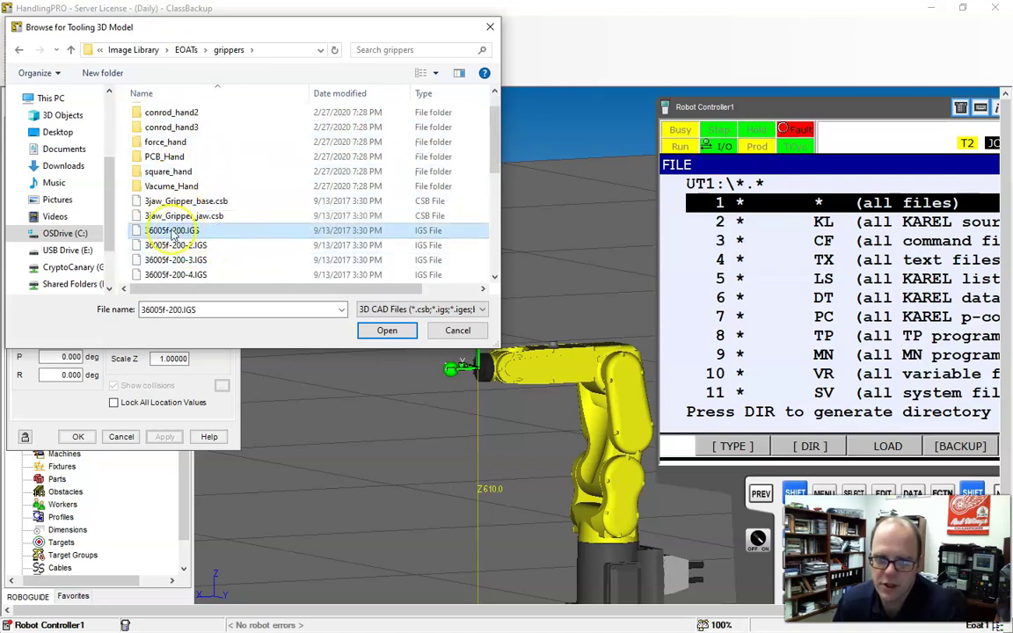
{"action": "left_click", "coordinate": [385, 331]}
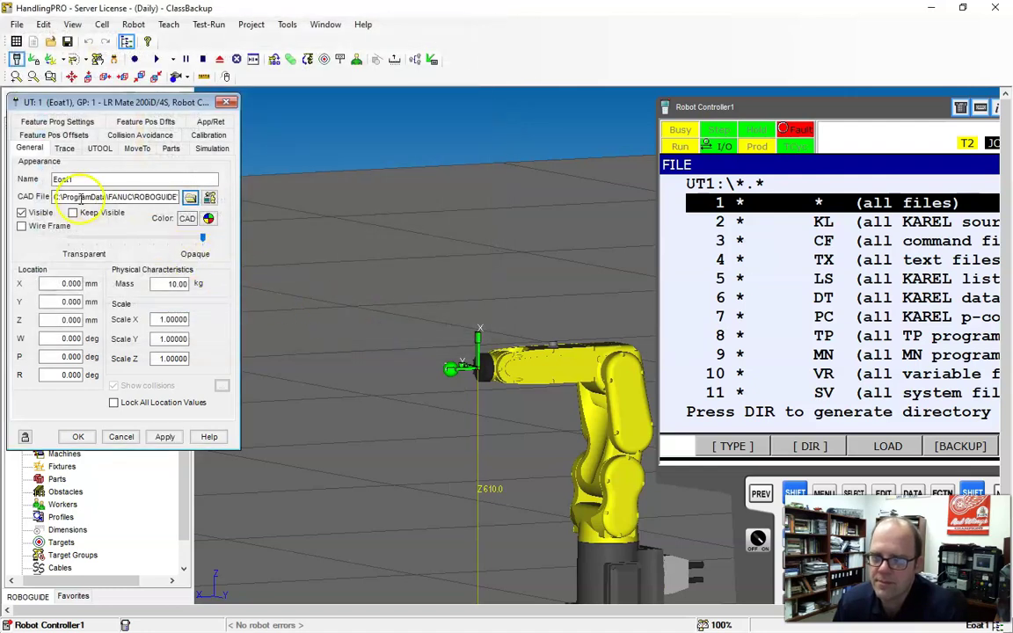
- Apply a 0.1 scale to the gripper's X, Y and Z, then orbit to check it
{"action": "left_click", "coordinate": [155, 322]}
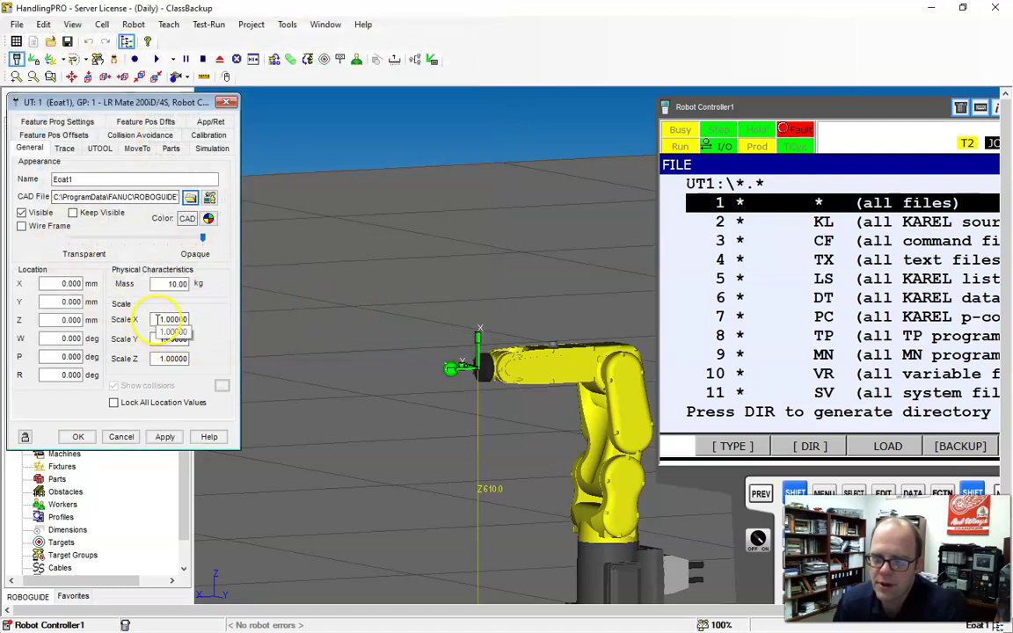
{"action": "double_click", "coordinate": [164, 319]}
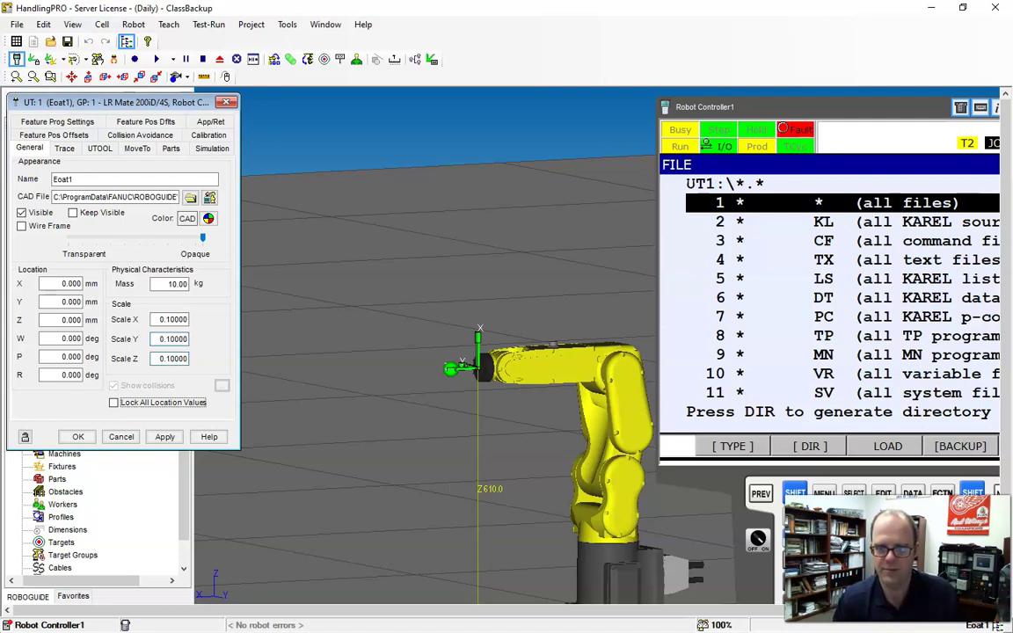
{"action": "left_click", "coordinate": [164, 436]}
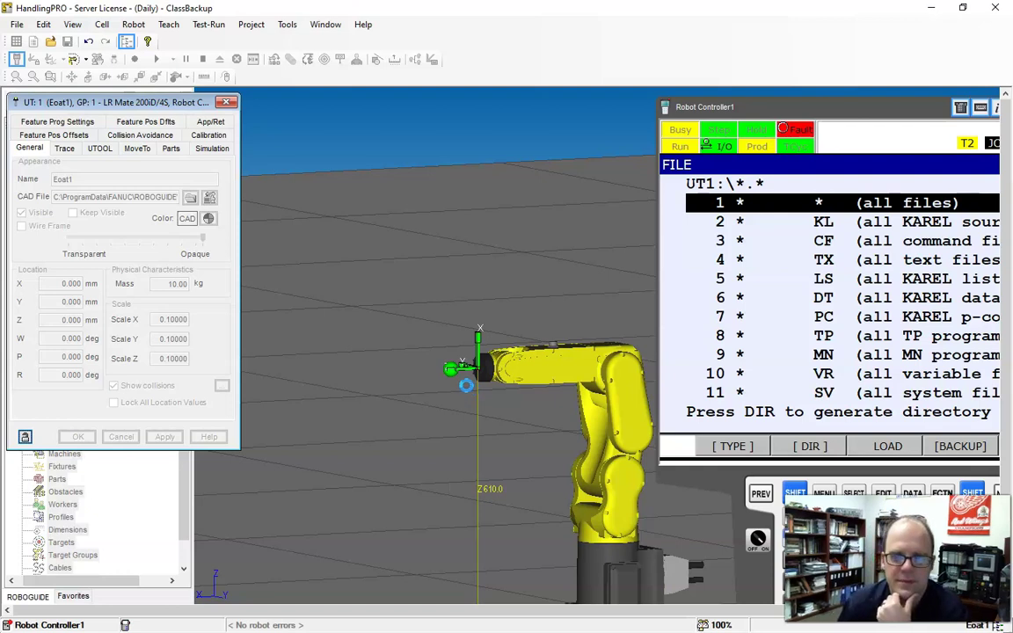
{"action": "left_click", "coordinate": [242, 190]}
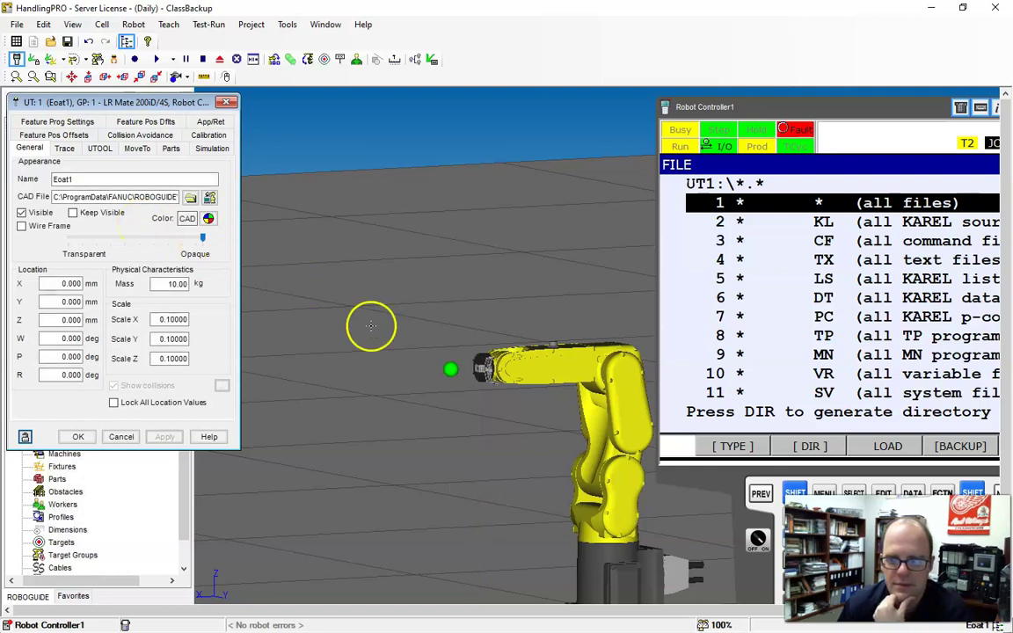
{"action": "right_click_drag", "start_coordinate": [372, 327], "coordinate": [411, 389]}
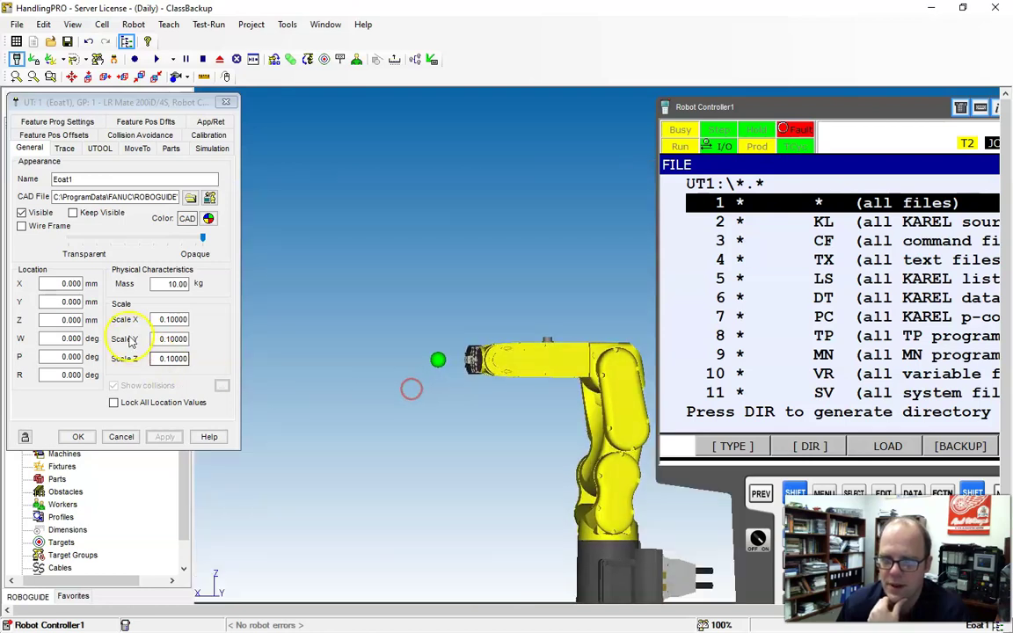
- Rotate the gripper to W -90 and R 90 degrees and apply
{"action": "left_click", "coordinate": [67, 338]}
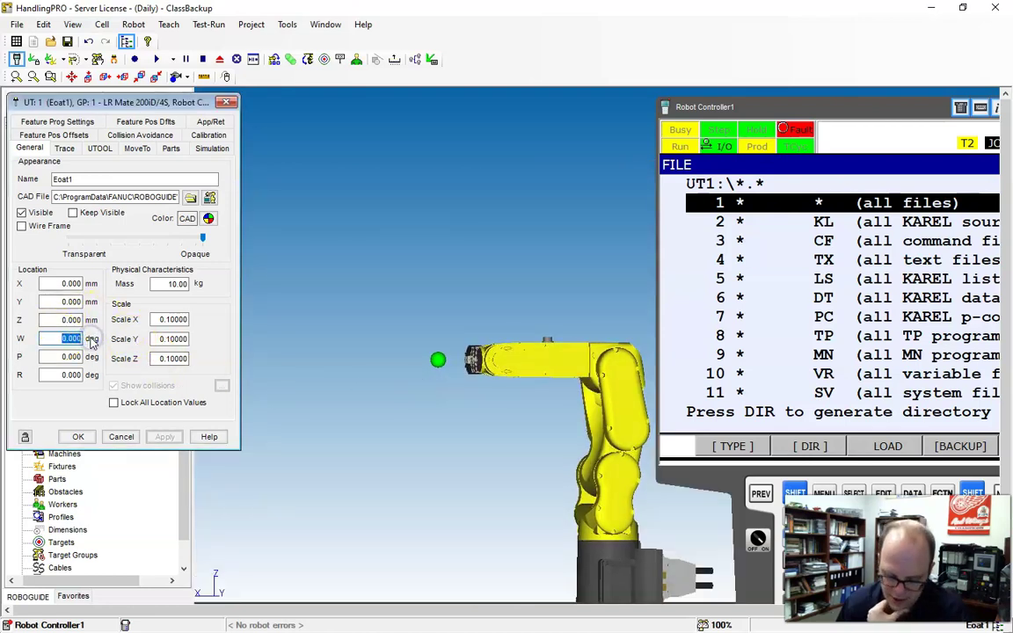
{"action": "key", "text": "Return"}
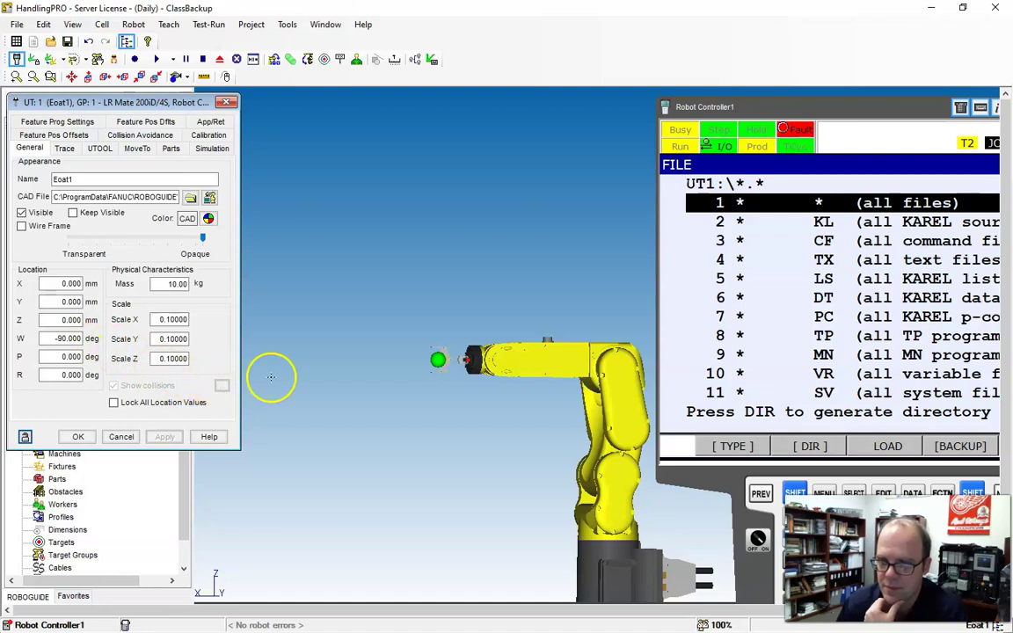
{"action": "right_click_drag", "start_coordinate": [317, 373], "coordinate": [528, 434]}
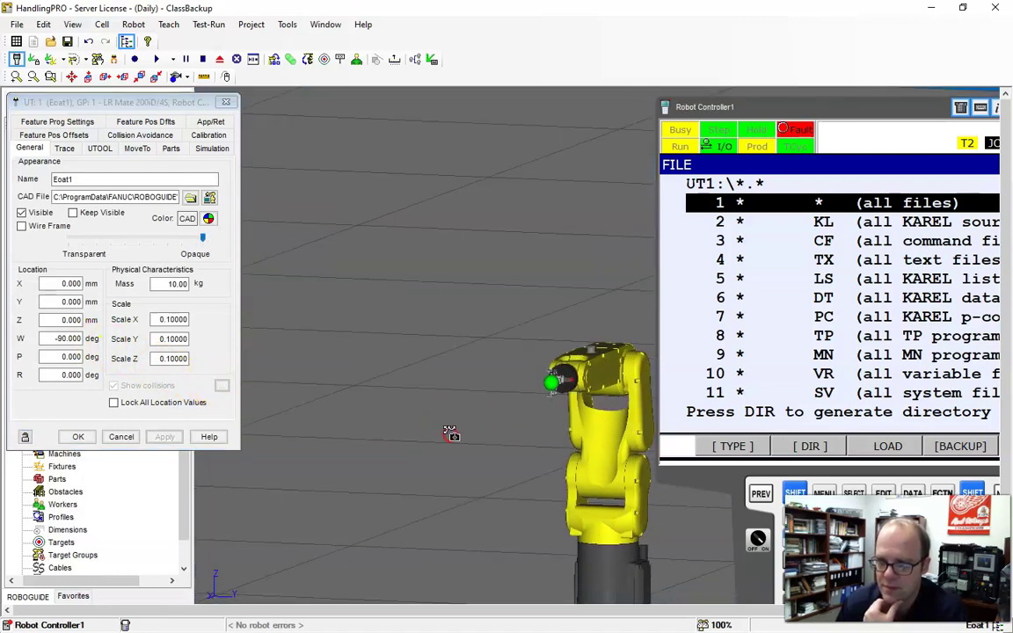
{"action": "right_click_drag", "start_coordinate": [352, 366], "coordinate": [418, 423]}
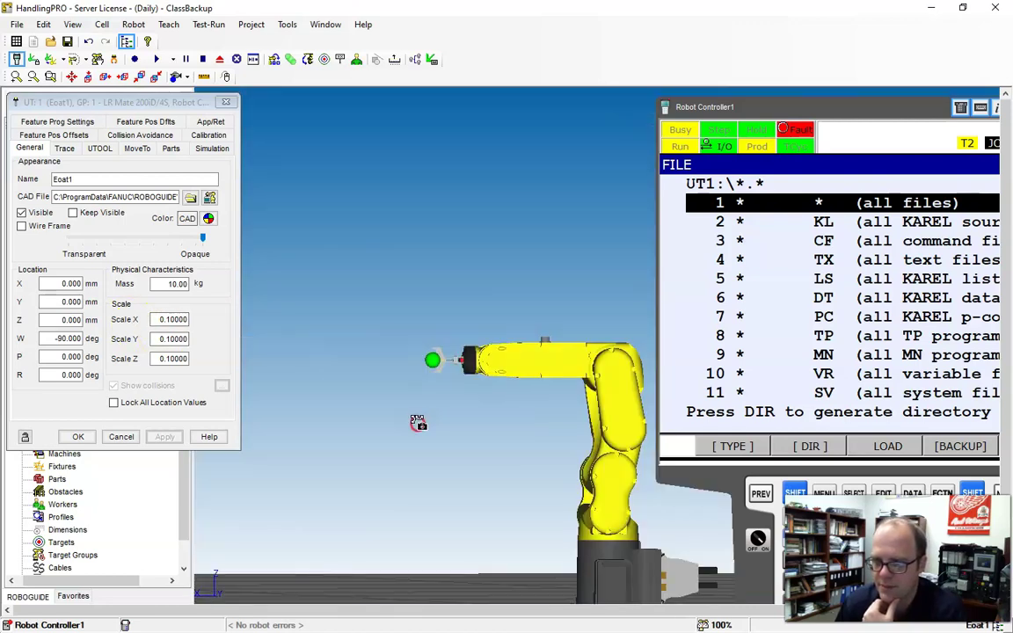
{"action": "double_click", "coordinate": [68, 375]}
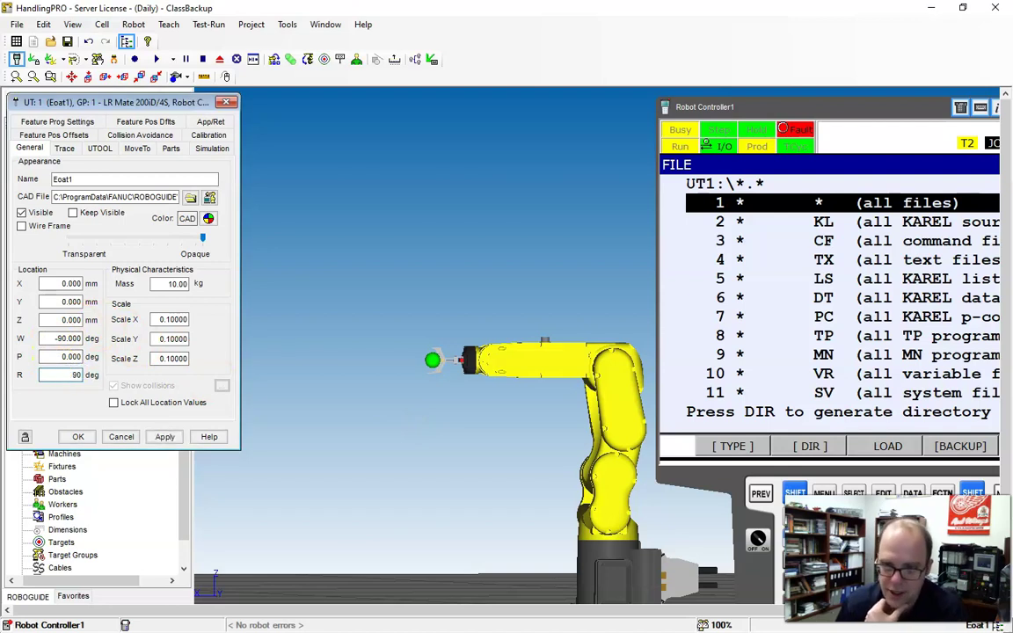
{"action": "type", "text": "90"}
{"action": "left_click", "coordinate": [160, 438]}
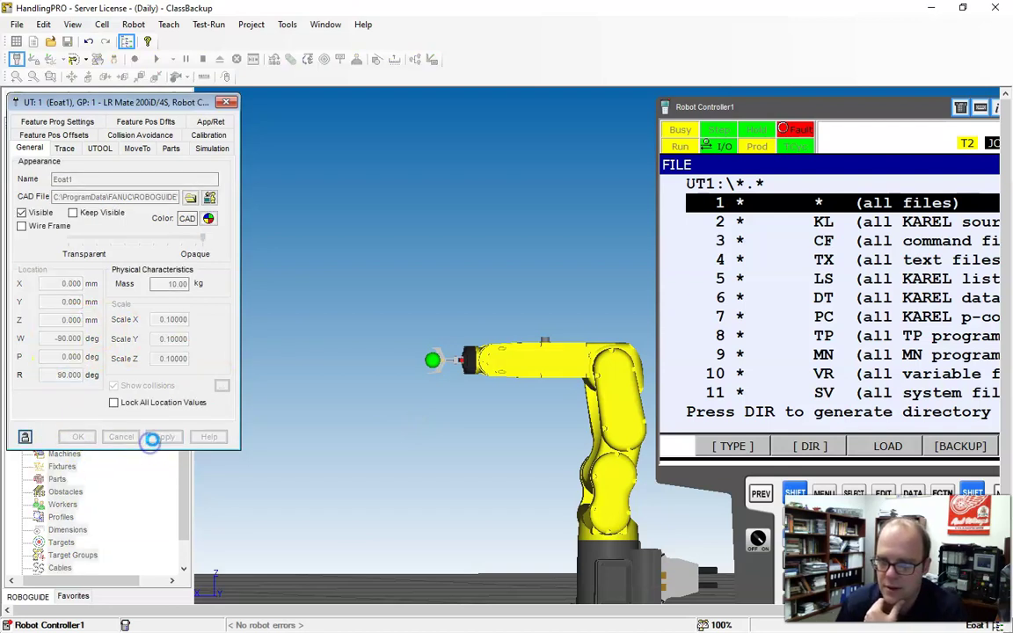
- Lock all of the gripper's location values and apply
{"action": "right_click_drag", "start_coordinate": [353, 429], "coordinate": [520, 480]}
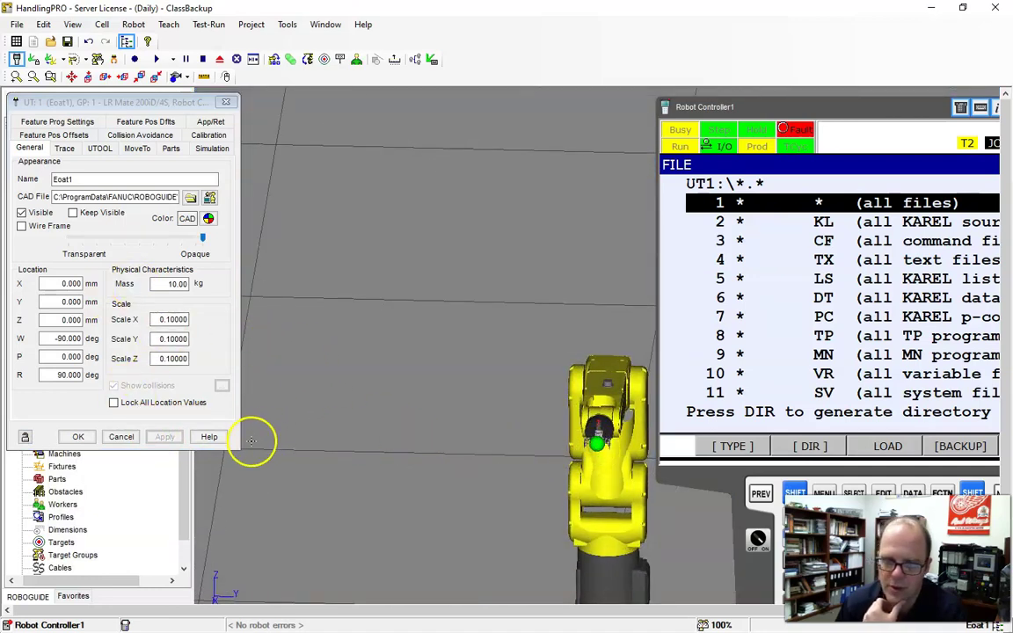
{"action": "left_click", "coordinate": [114, 404]}
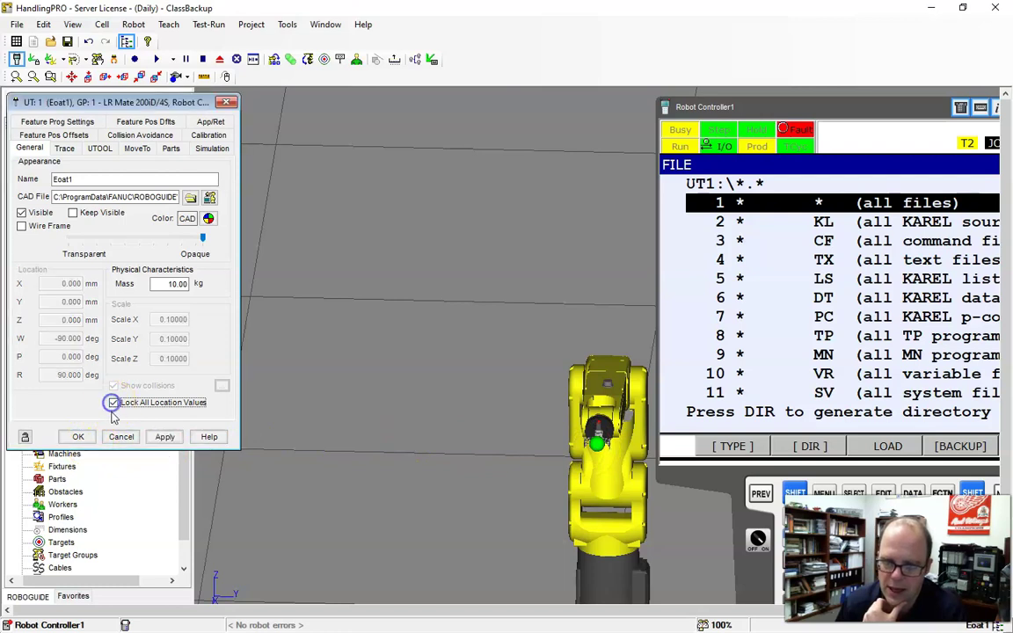
{"action": "left_click", "coordinate": [167, 436]}
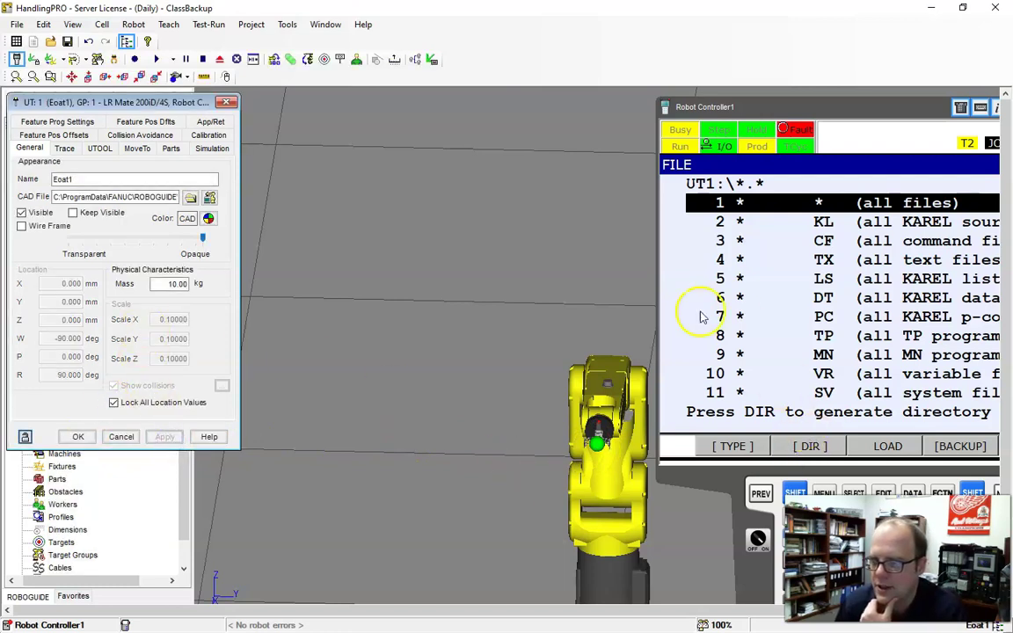
- Move the Robot Controller1 teach pendant to the left, out of the robot view
{"action": "right_click_drag", "start_coordinate": [537, 387], "coordinate": [394, 358]}
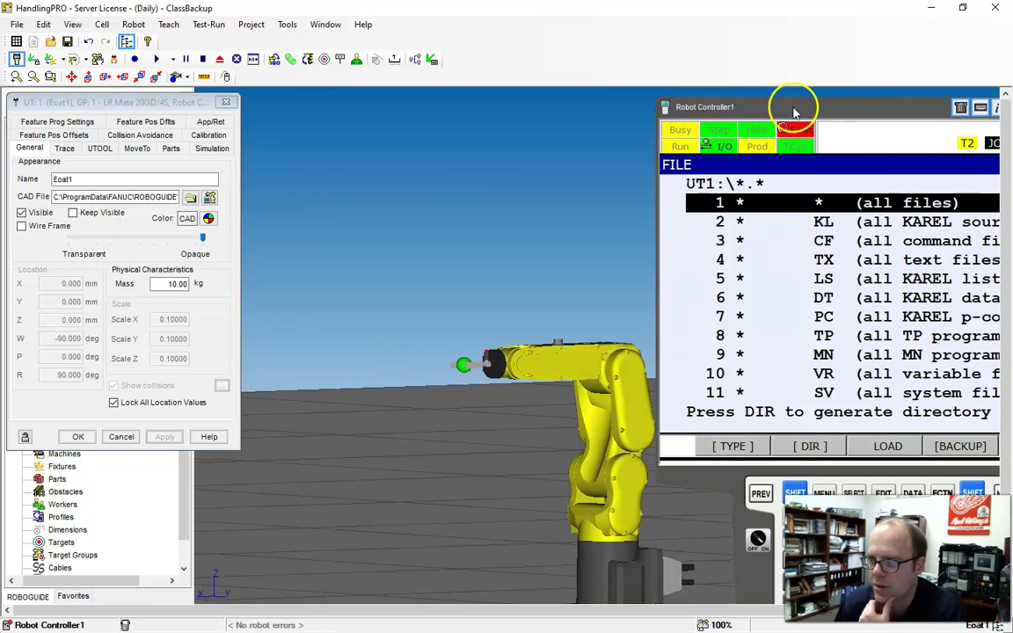
{"action": "left_click_drag", "start_coordinate": [796, 104], "coordinate": [135, 93]}
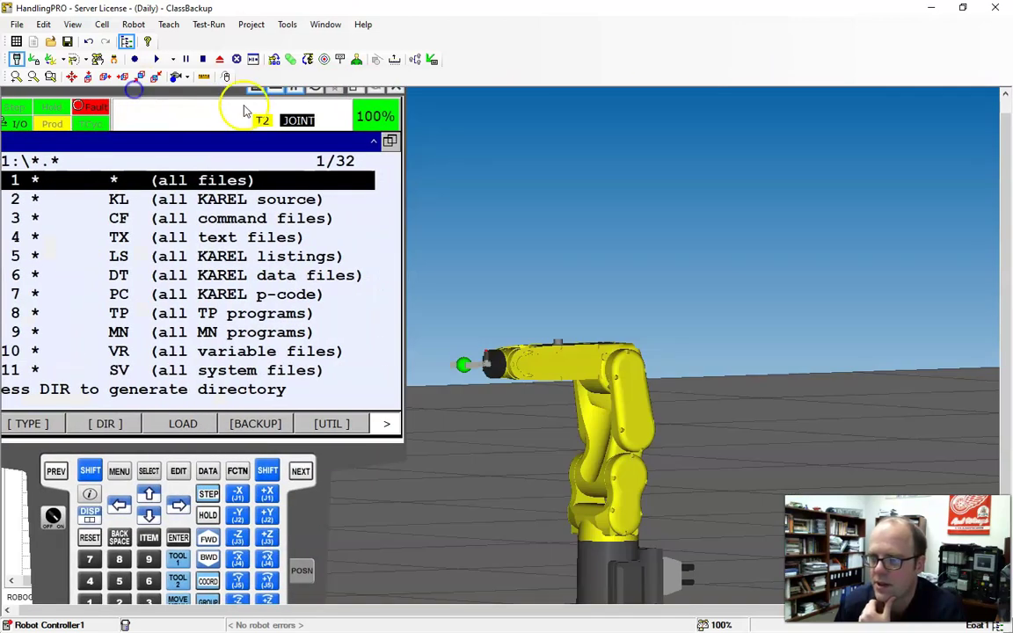
{"action": "left_click", "coordinate": [109, 497]}
- Clear the controller faults with SHIFT+RESET and try jogging the robot along X
{"action": "left_click", "coordinate": [91, 472]}
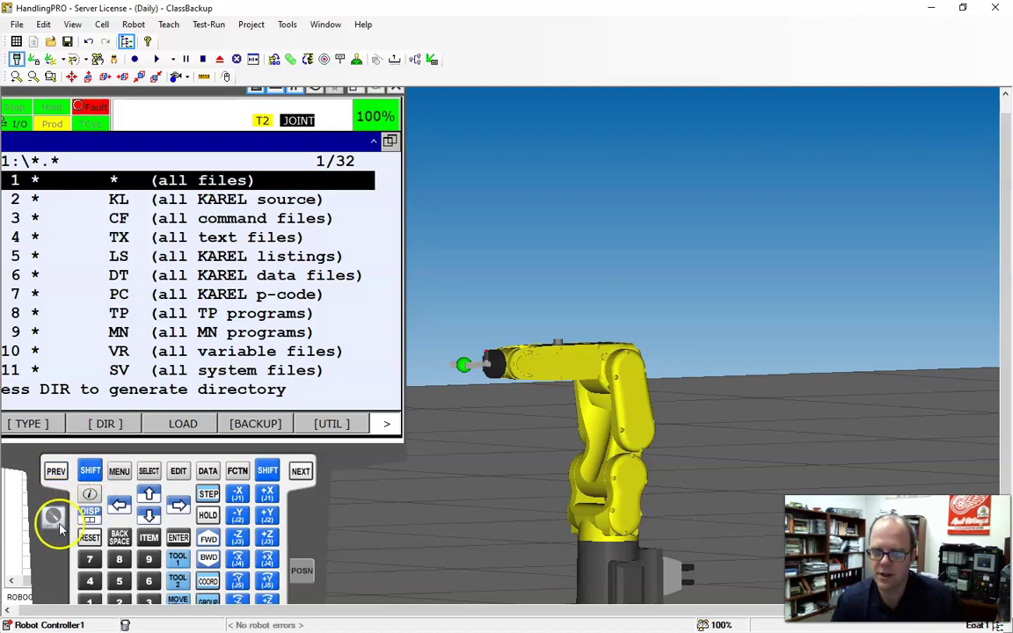
{"action": "left_click", "coordinate": [90, 472]}
{"action": "left_click", "coordinate": [89, 472]}
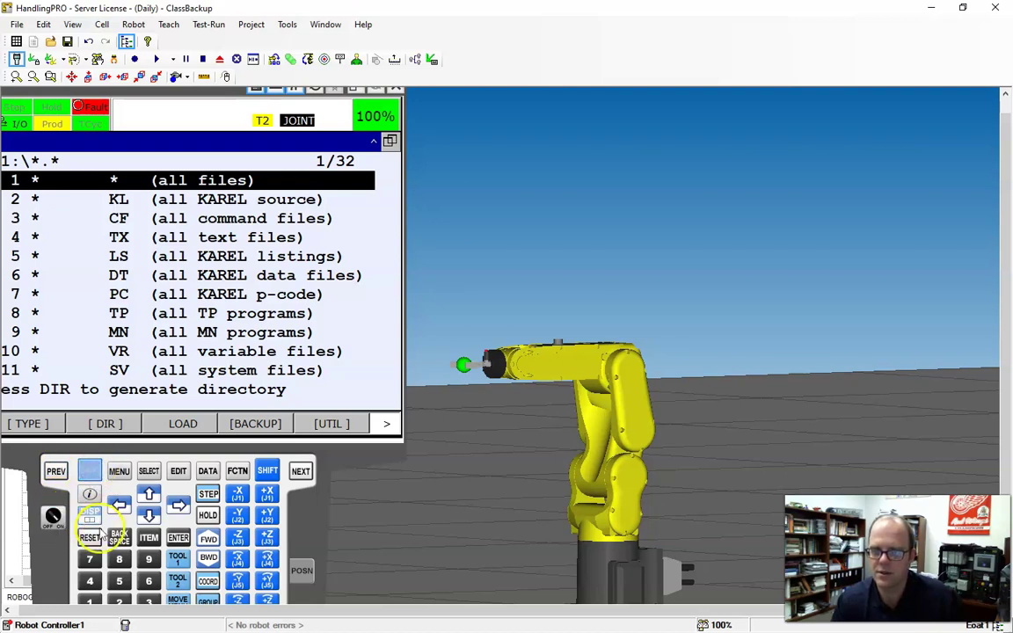
{"action": "left_click", "coordinate": [90, 537]}
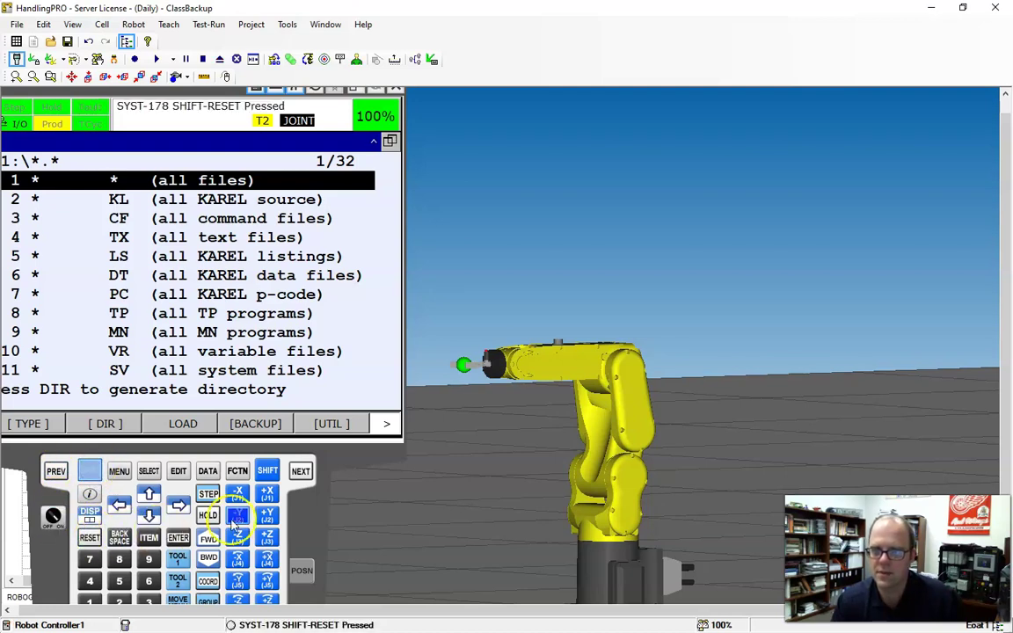
{"action": "left_click", "coordinate": [268, 513]}
{"action": "left_click", "coordinate": [236, 497]}
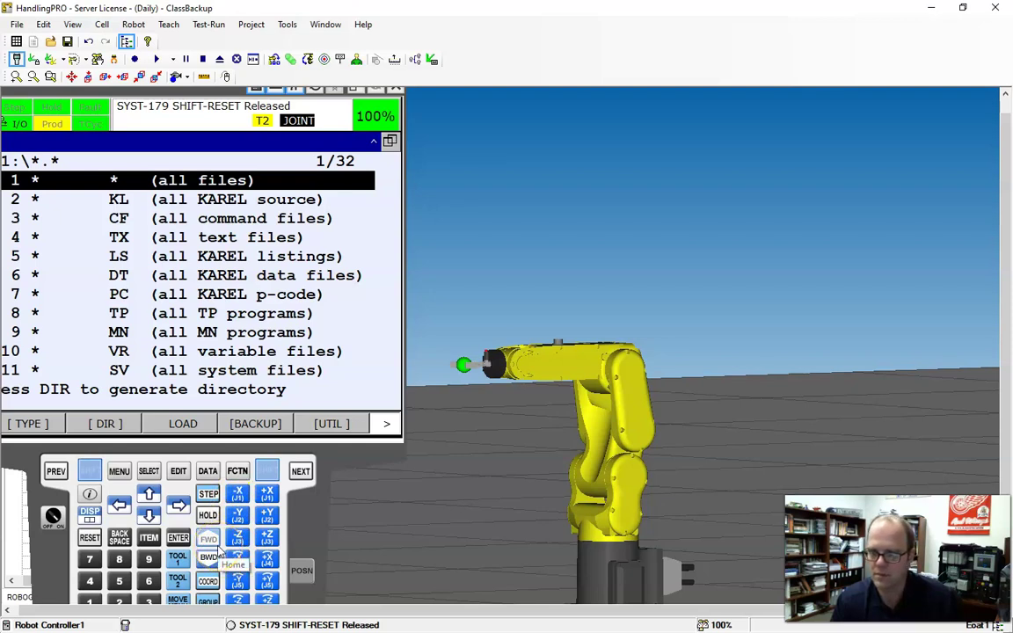
- Jog the robot with SHIFT held, then reset the controller alarms
{"action": "key", "text": "shift"}
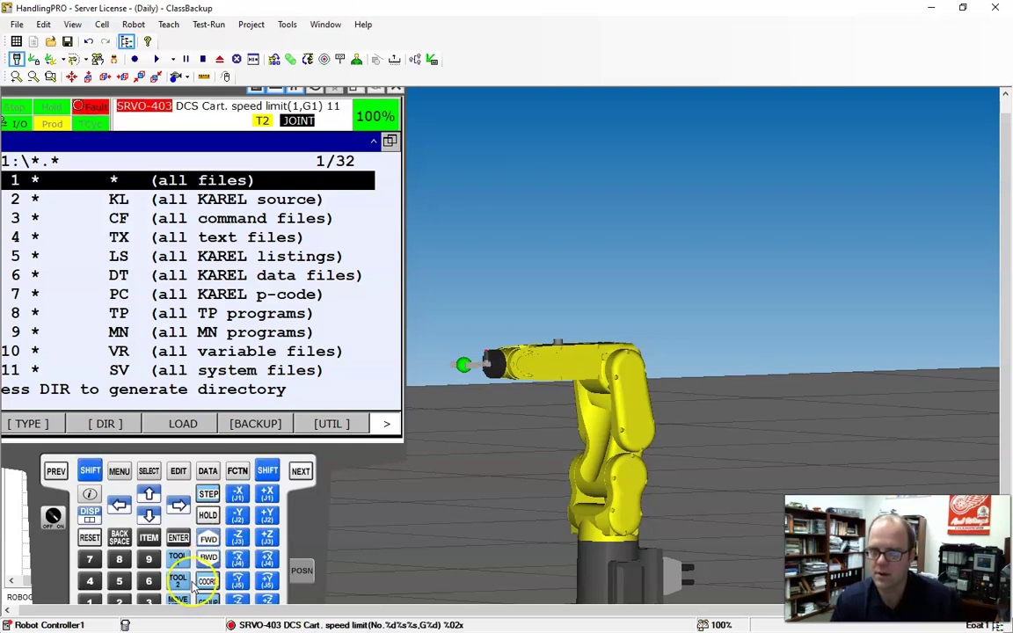
{"action": "right_click_drag", "start_coordinate": [422, 391], "coordinate": [498, 442]}
{"action": "key", "text": "shift"}
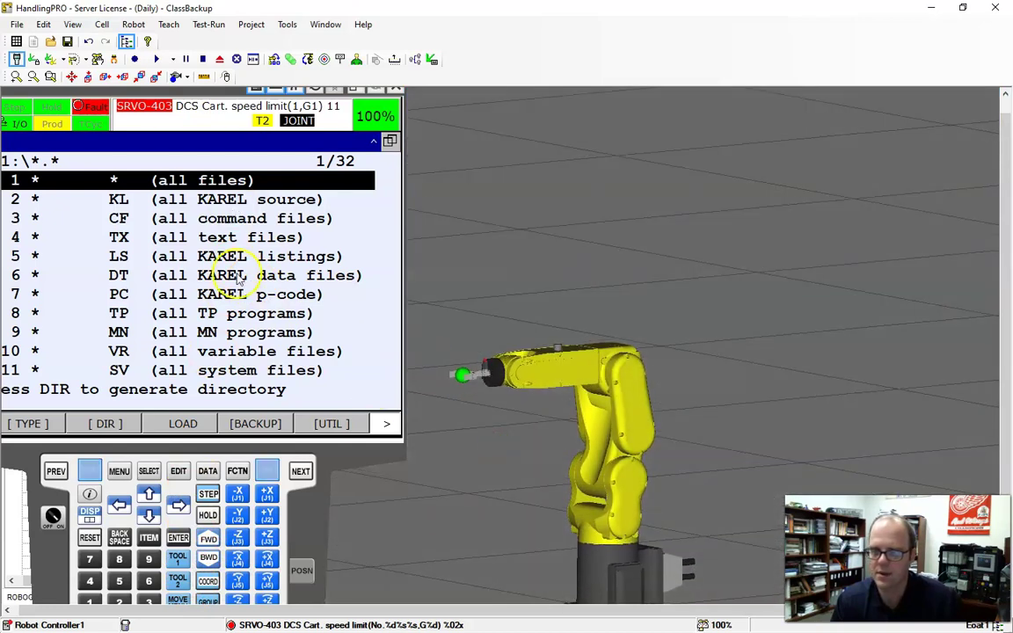
{"action": "key", "text": "shift"}
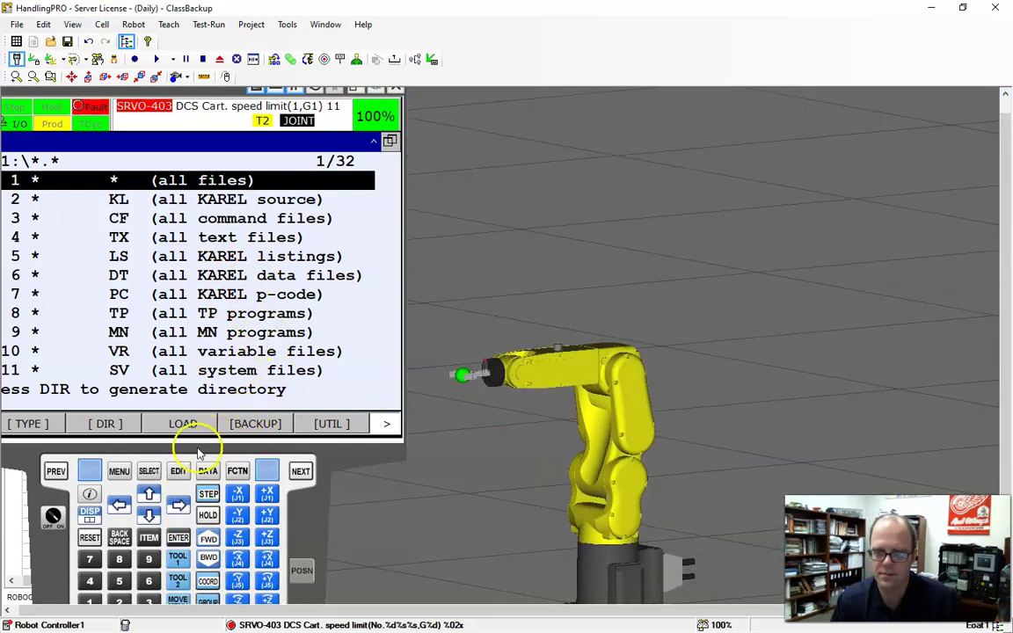
{"action": "left_click", "coordinate": [184, 424]}
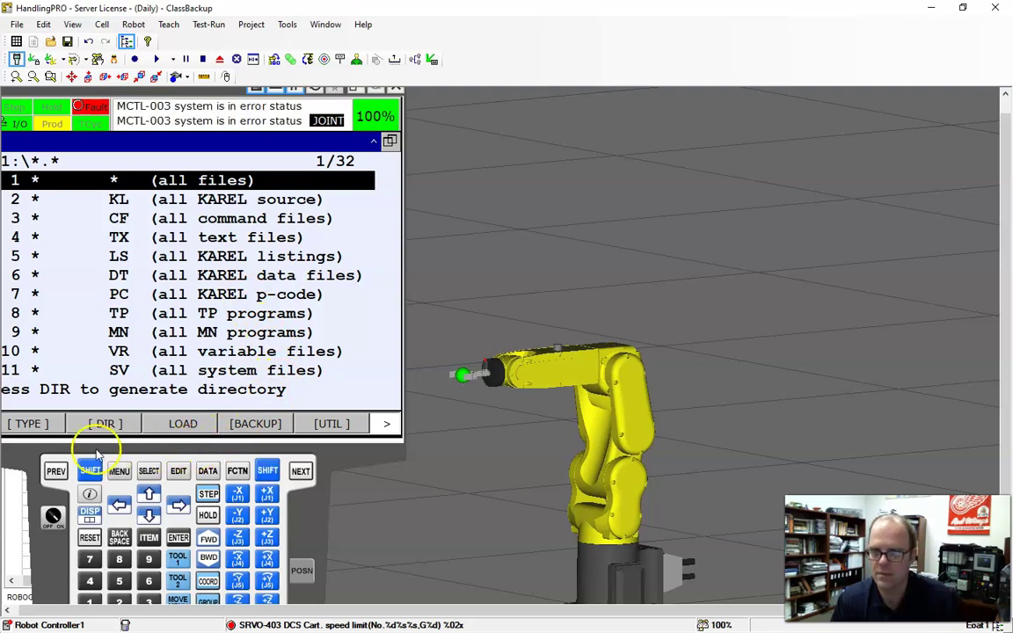
{"action": "left_click", "coordinate": [90, 539], "text": "shift"}
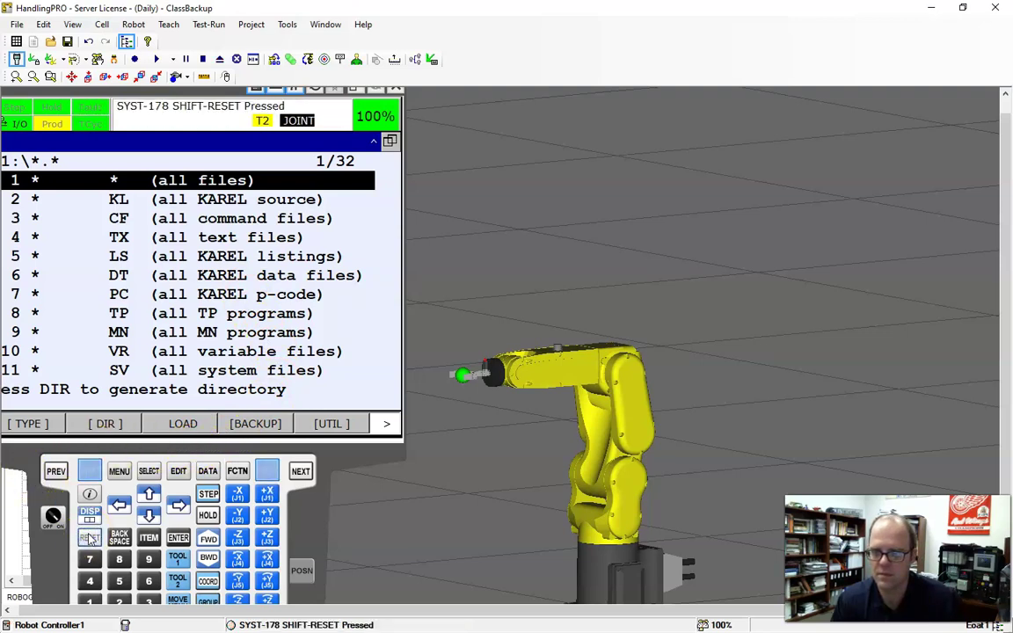
- Toggle the DCS zones on and off, clear the alarms, and reveal Eoat1's properties
{"action": "right_click_drag", "start_coordinate": [546, 377], "coordinate": [590, 459]}
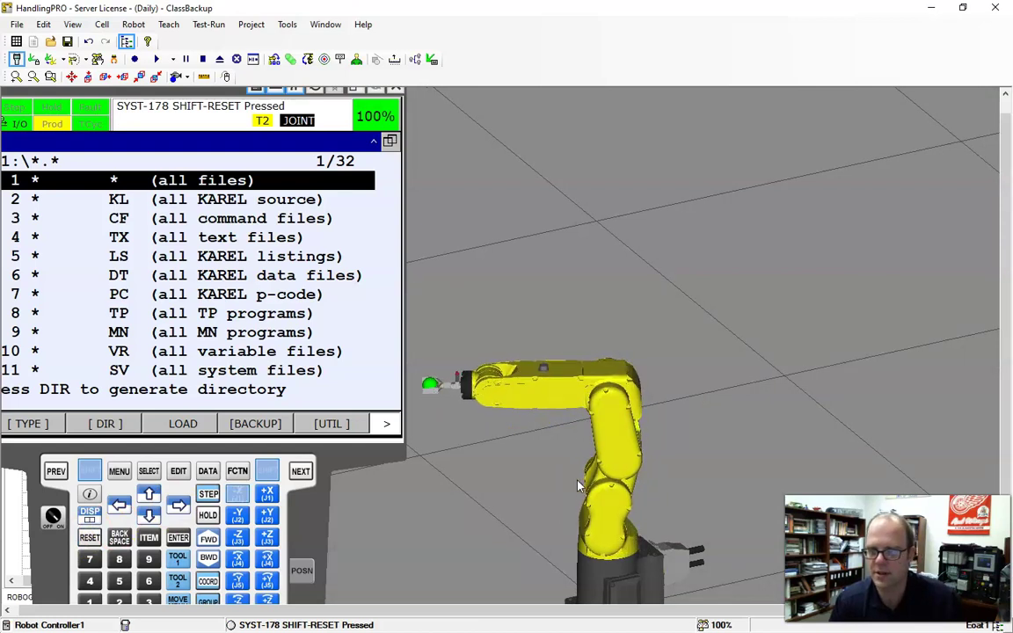
{"action": "left_click", "coordinate": [290, 59]}
{"action": "left_click", "coordinate": [290, 59]}
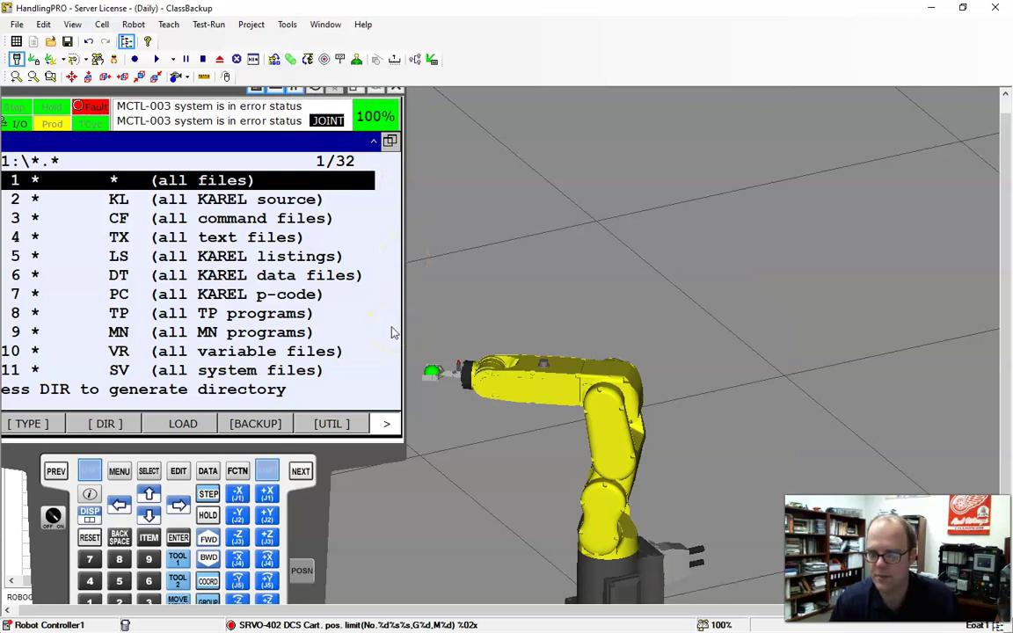
{"action": "left_click", "coordinate": [99, 531], "text": "shift"}
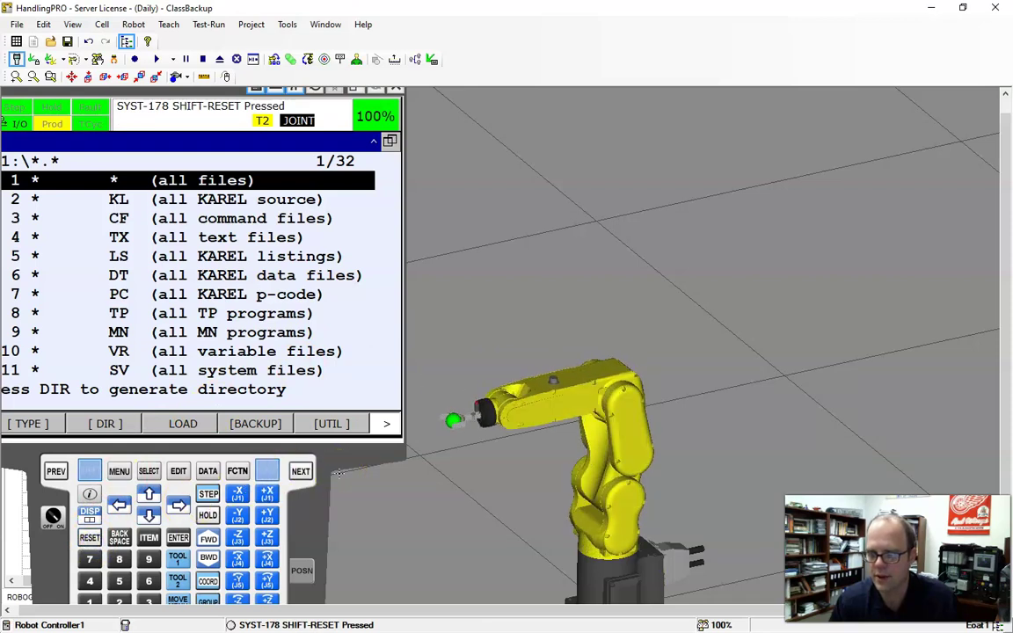
{"action": "left_click", "coordinate": [372, 154]}
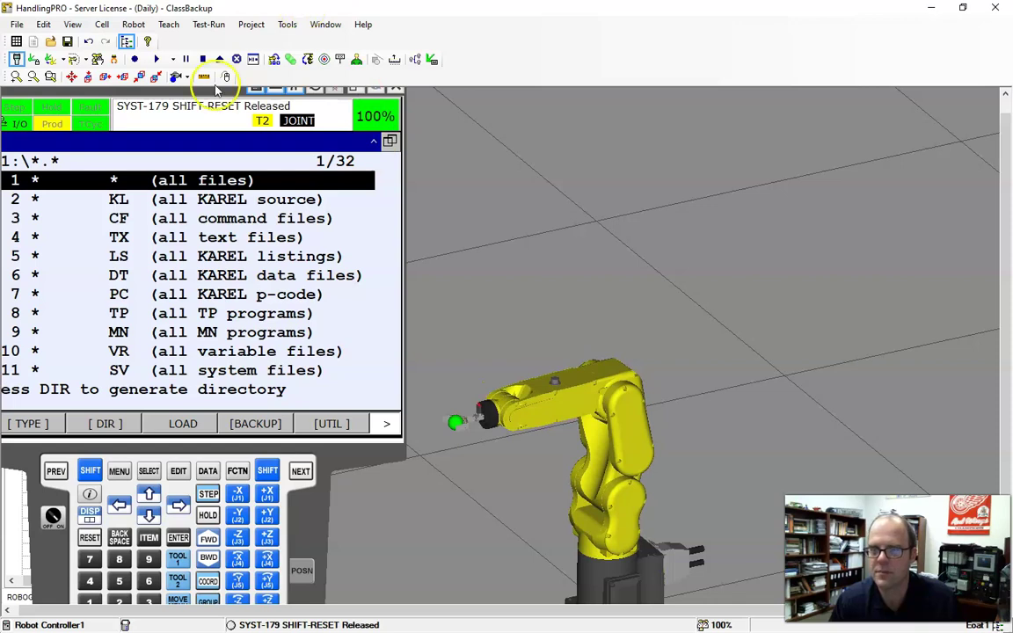
{"action": "left_click_drag", "start_coordinate": [217, 89], "coordinate": [783, 85]}
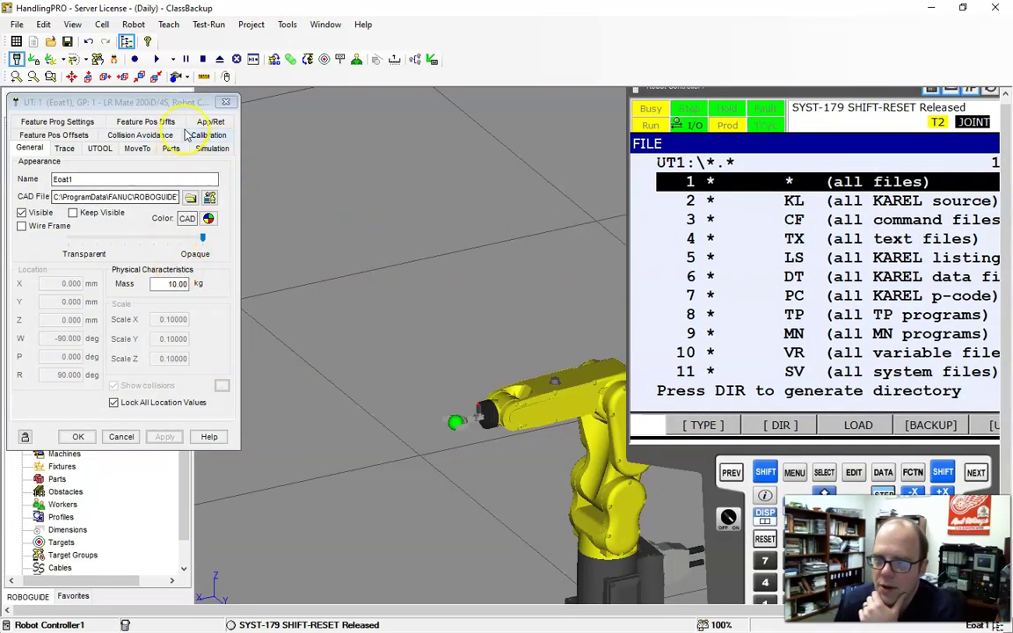
- On the Simulation tab, set the gripper Function to Material Handling - Clamp
{"action": "left_click", "coordinate": [214, 150]}
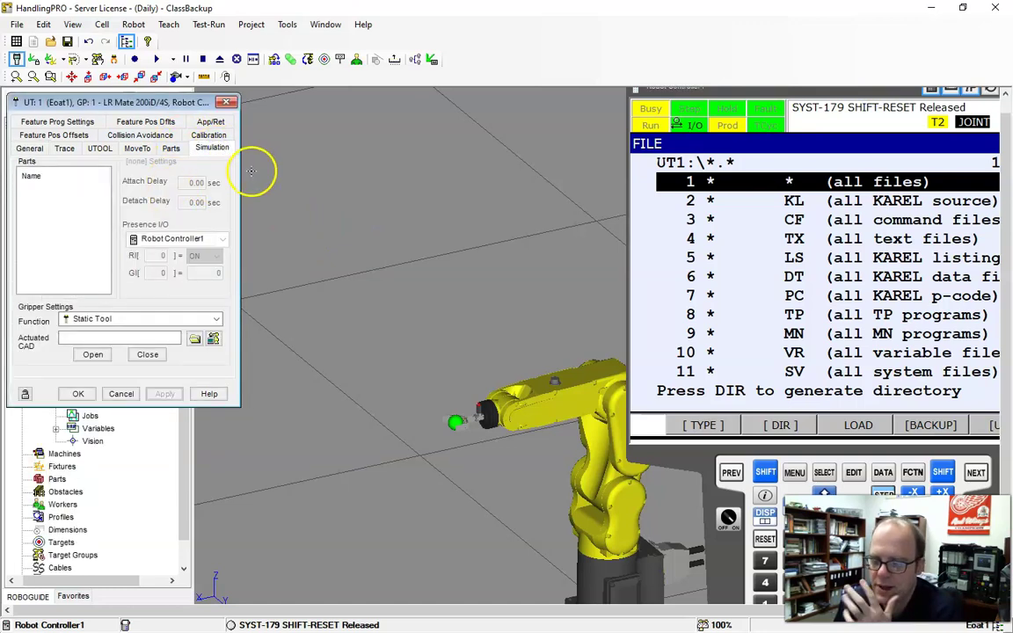
{"action": "left_click", "coordinate": [151, 320]}
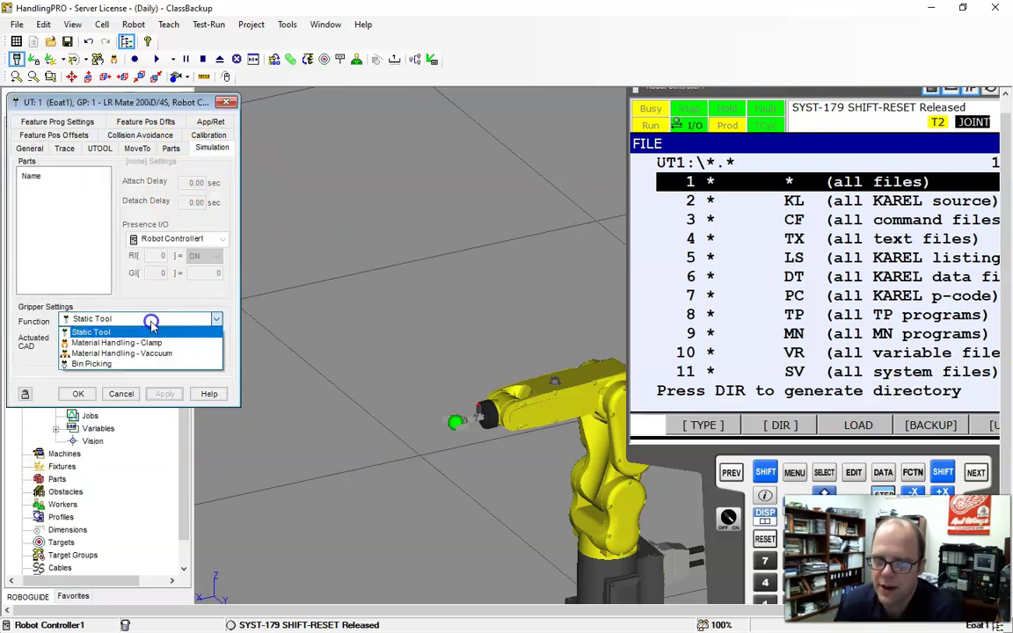
{"action": "left_click", "coordinate": [129, 363]}
{"action": "left_click", "coordinate": [194, 340]}
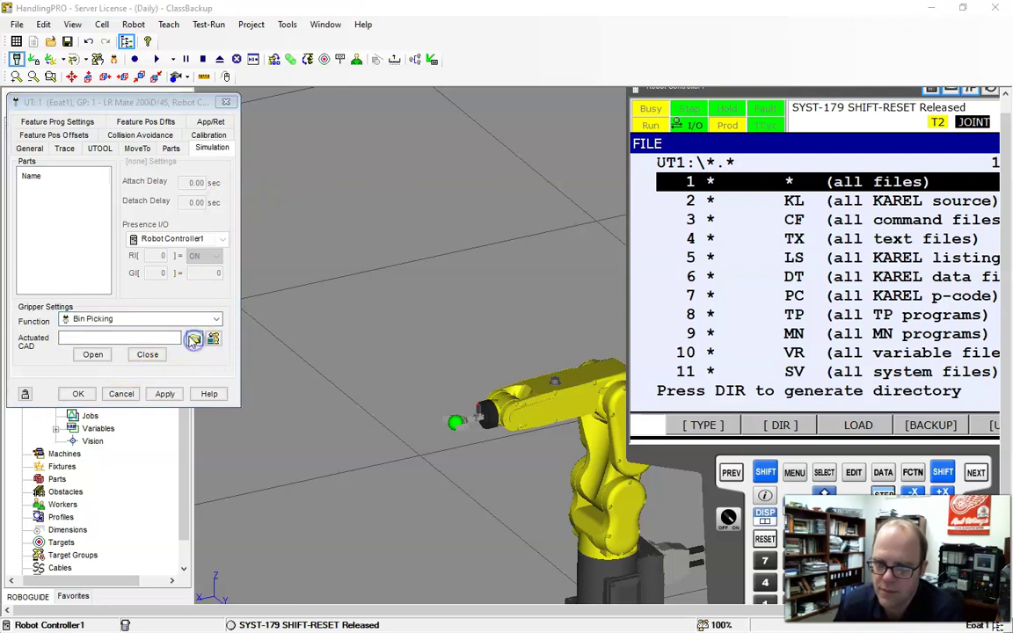
{"action": "left_click", "coordinate": [429, 328]}
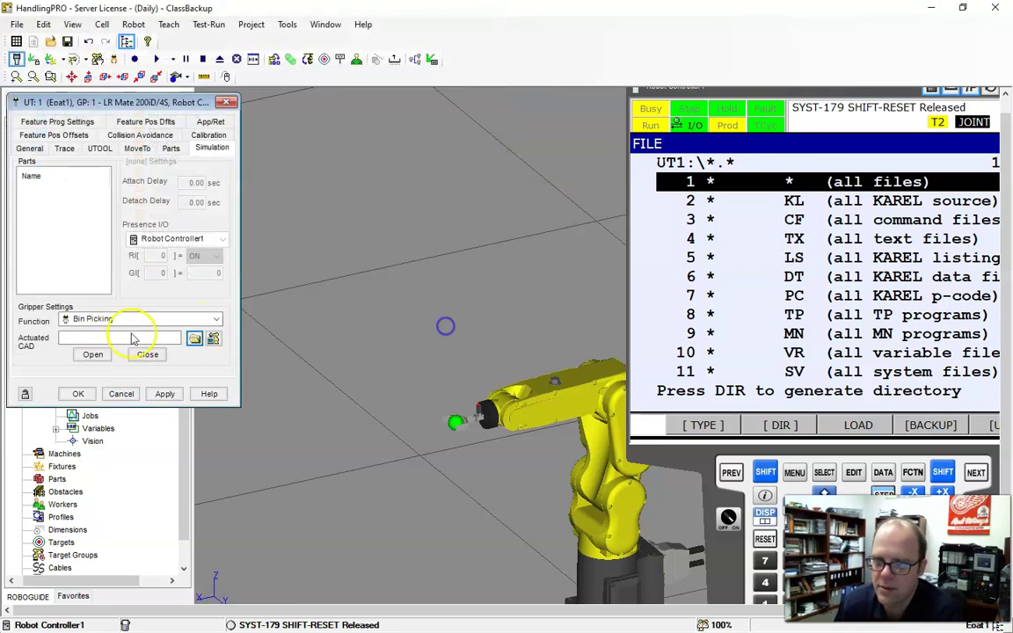
{"action": "left_click", "coordinate": [114, 319]}
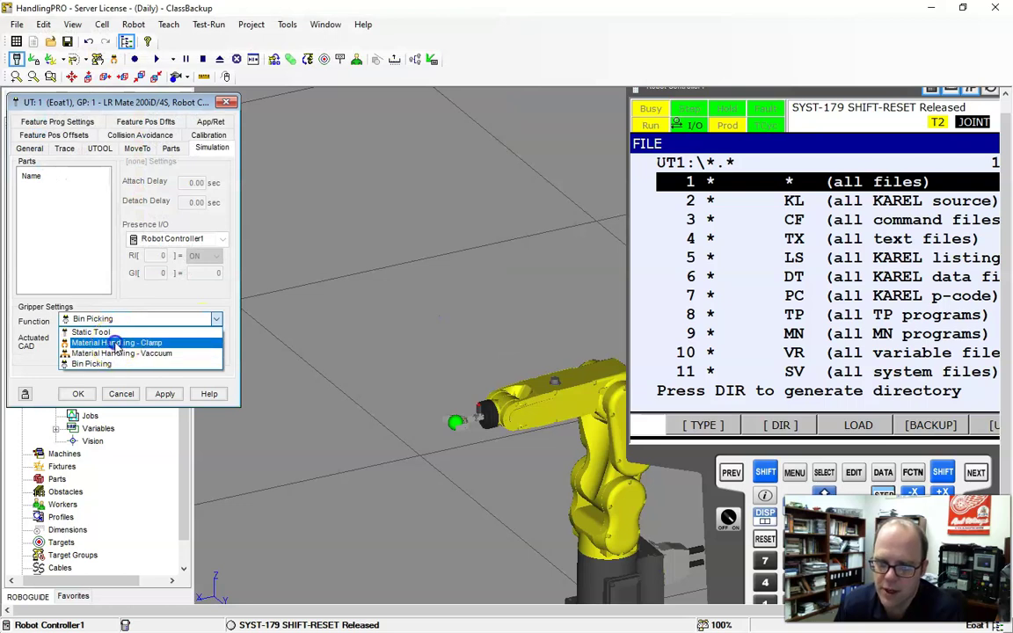
{"action": "left_click", "coordinate": [115, 342]}
- Load 36005f-200-4.IGS as the actuated CAD and apply the clamp settings
{"action": "left_click", "coordinate": [195, 339]}
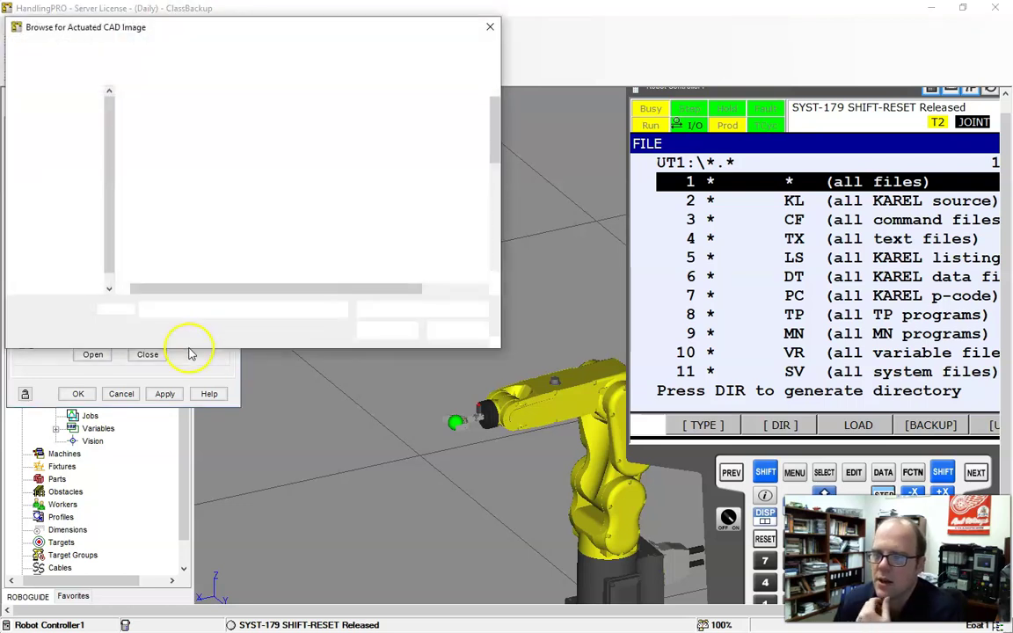
{"action": "scroll", "coordinate": [186, 252], "scroll_direction": "down", "scroll_amount": 3}
{"action": "left_click", "coordinate": [179, 230]}
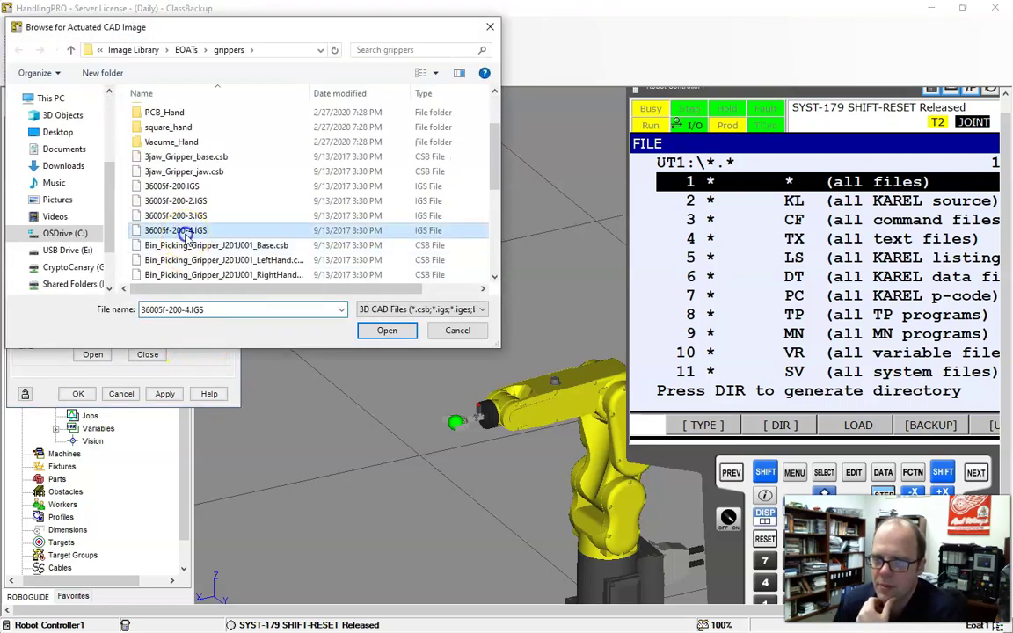
{"action": "left_click", "coordinate": [385, 330]}
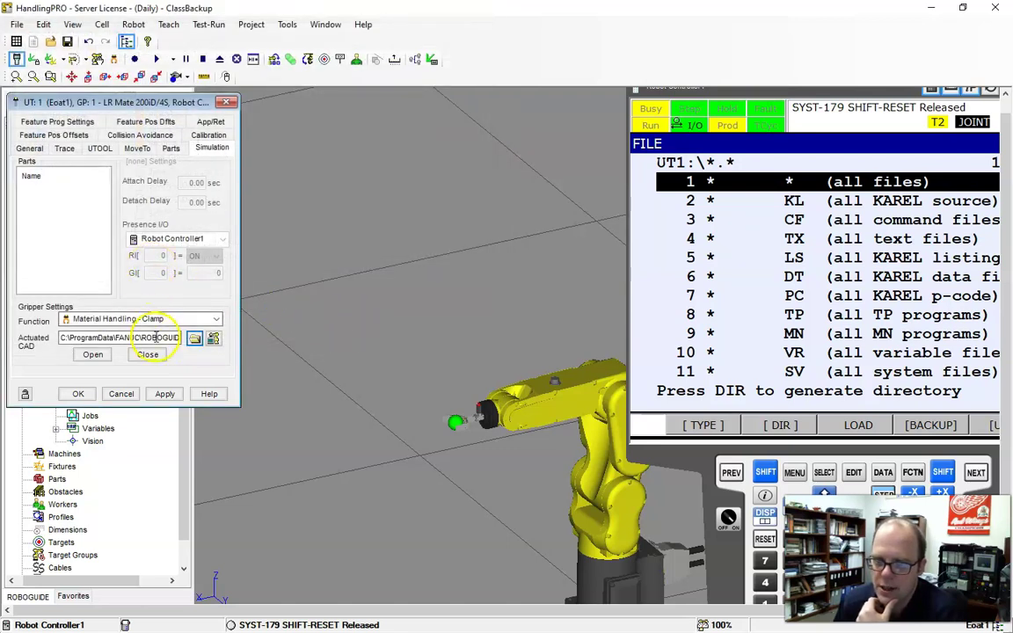
{"action": "left_click", "coordinate": [193, 340]}
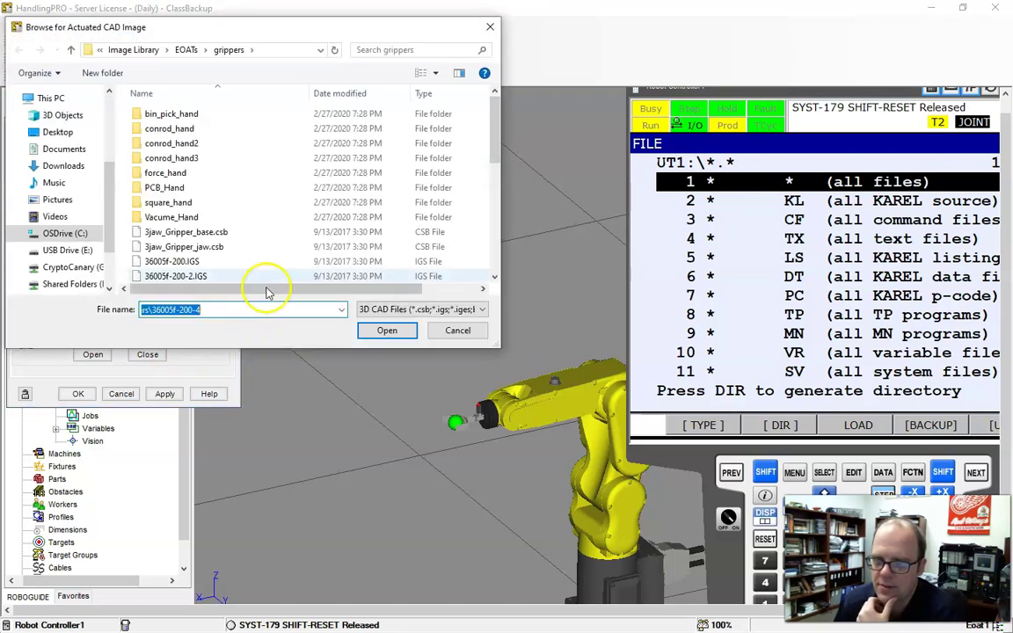
{"action": "scroll", "coordinate": [245, 273], "scroll_direction": "down", "scroll_amount": 1}
{"action": "scroll", "coordinate": [163, 266], "scroll_direction": "down", "scroll_amount": 1}
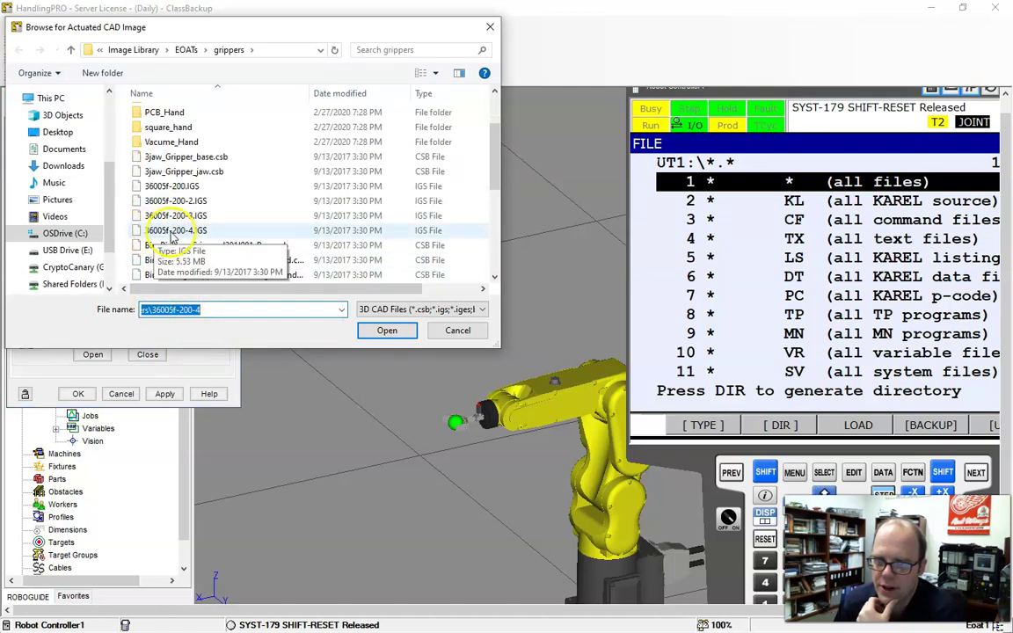
{"action": "left_click", "coordinate": [376, 330]}
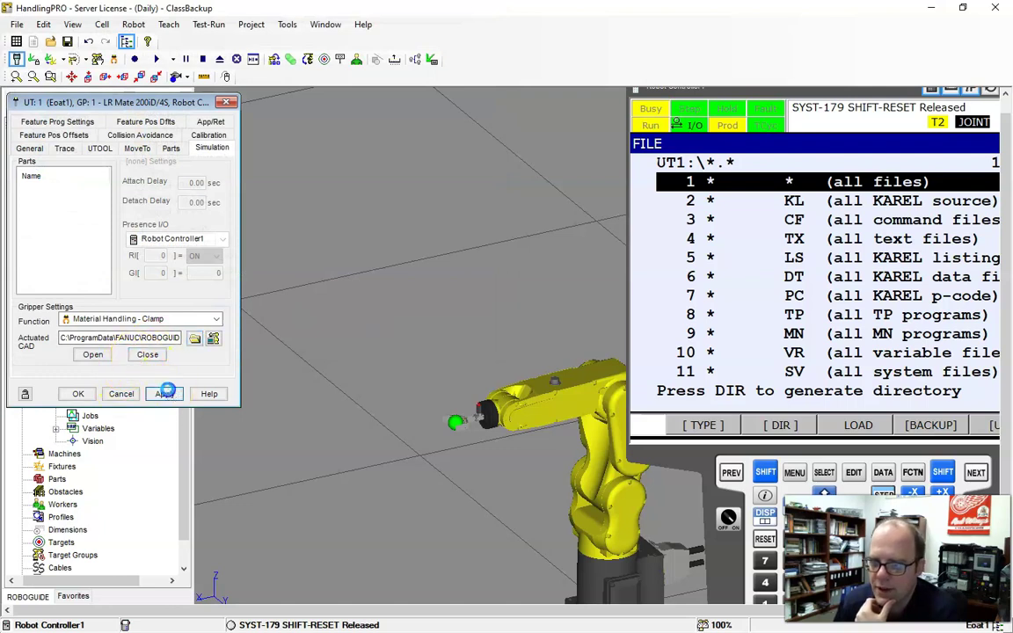
{"action": "left_click", "coordinate": [166, 393]}
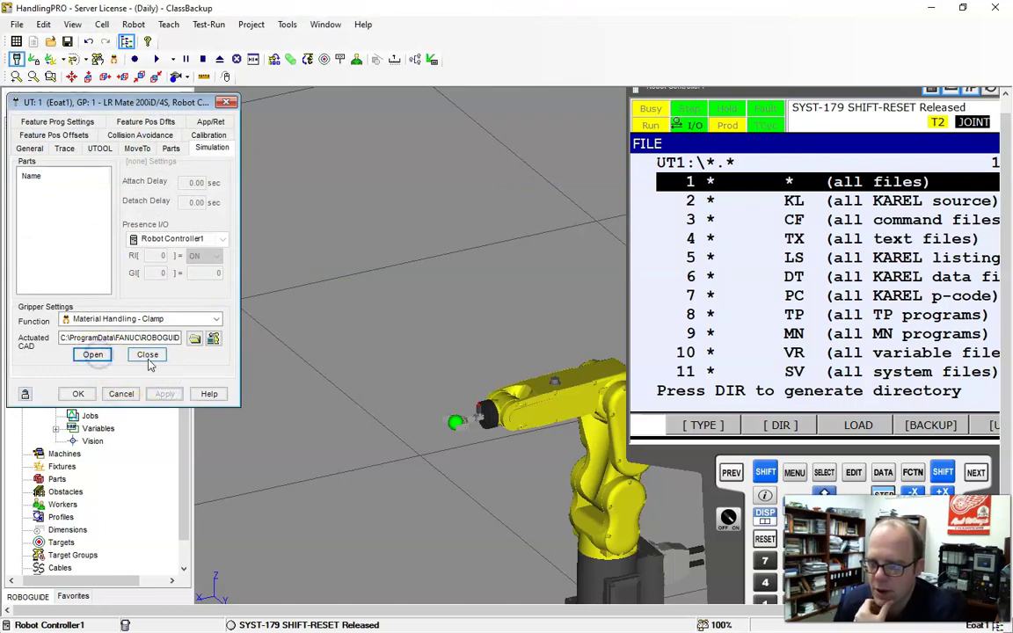
- Close and open the UT1 gripper jaws several times to test actuation
{"action": "left_click", "coordinate": [148, 355]}
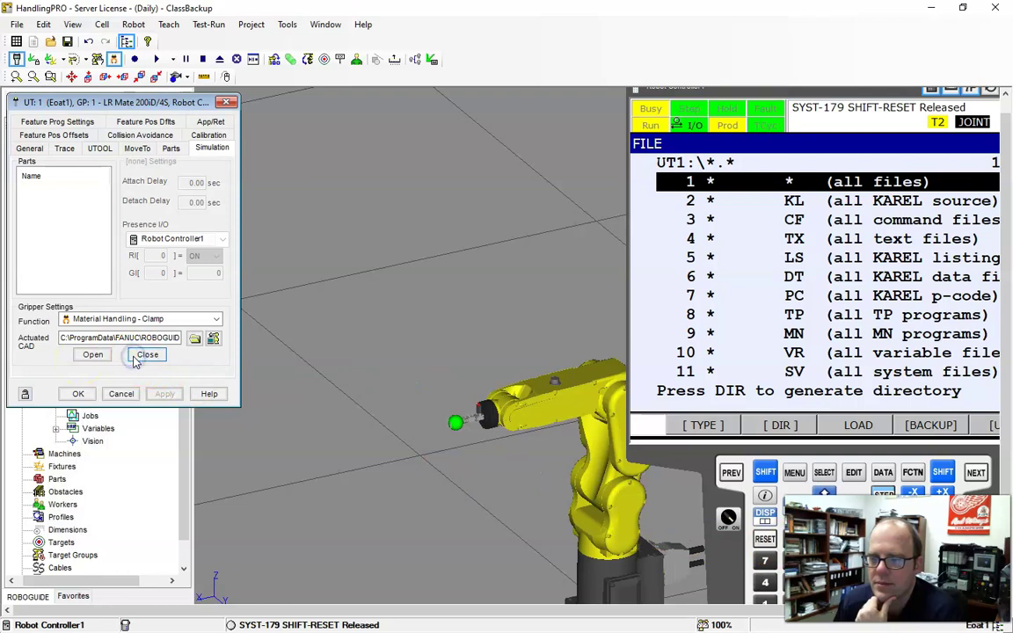
{"action": "left_click", "coordinate": [92, 354]}
{"action": "scroll", "coordinate": [475, 436], "scroll_direction": "up", "scroll_amount": 5}
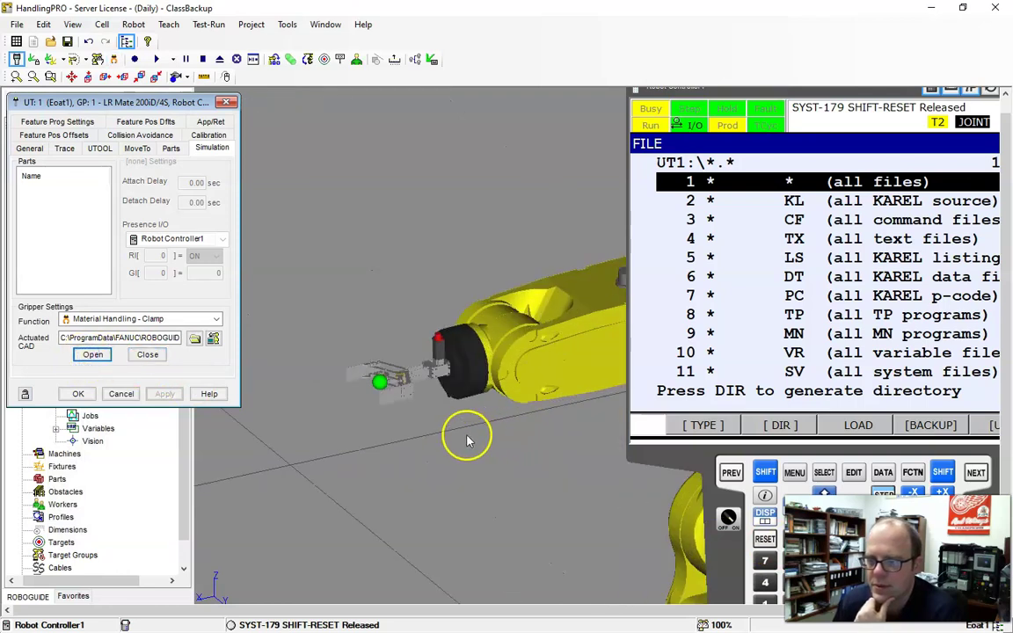
{"action": "left_click", "coordinate": [88, 354]}
{"action": "left_click", "coordinate": [146, 356]}
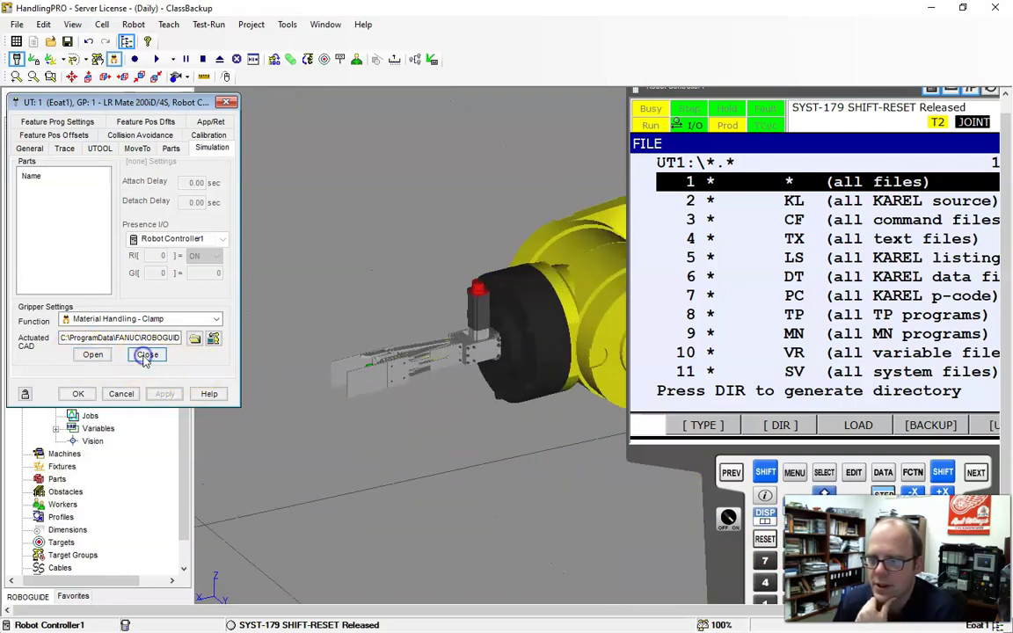
{"action": "left_click", "coordinate": [95, 356]}
{"action": "left_click", "coordinate": [141, 355]}
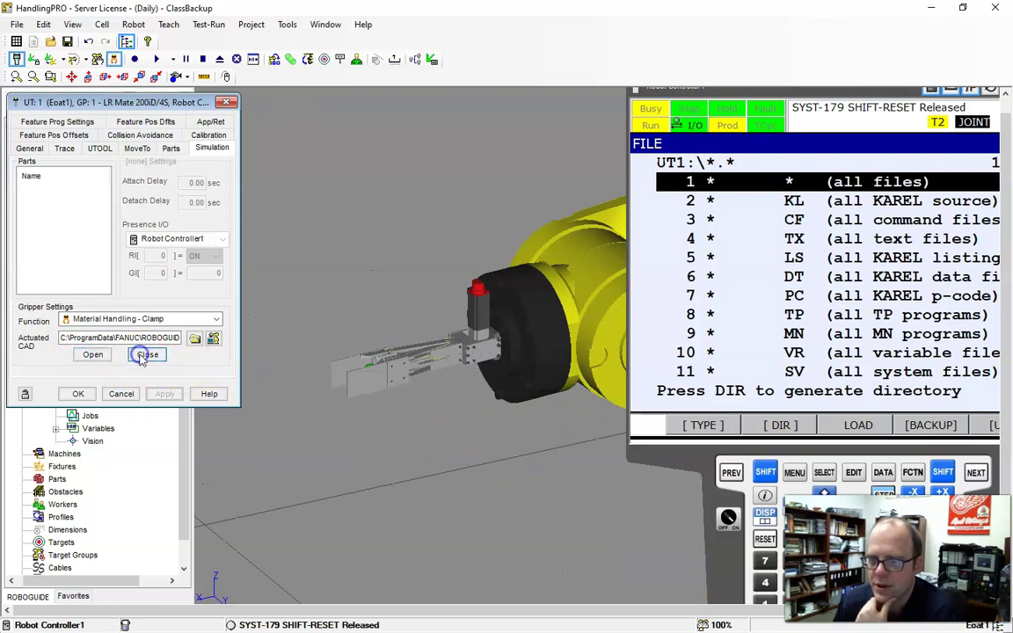
{"action": "left_click", "coordinate": [92, 355]}
- Orbit around the mounted gripper and cancel the Eoat1 properties dialog
{"action": "right_click_drag", "start_coordinate": [294, 353], "coordinate": [383, 365]}
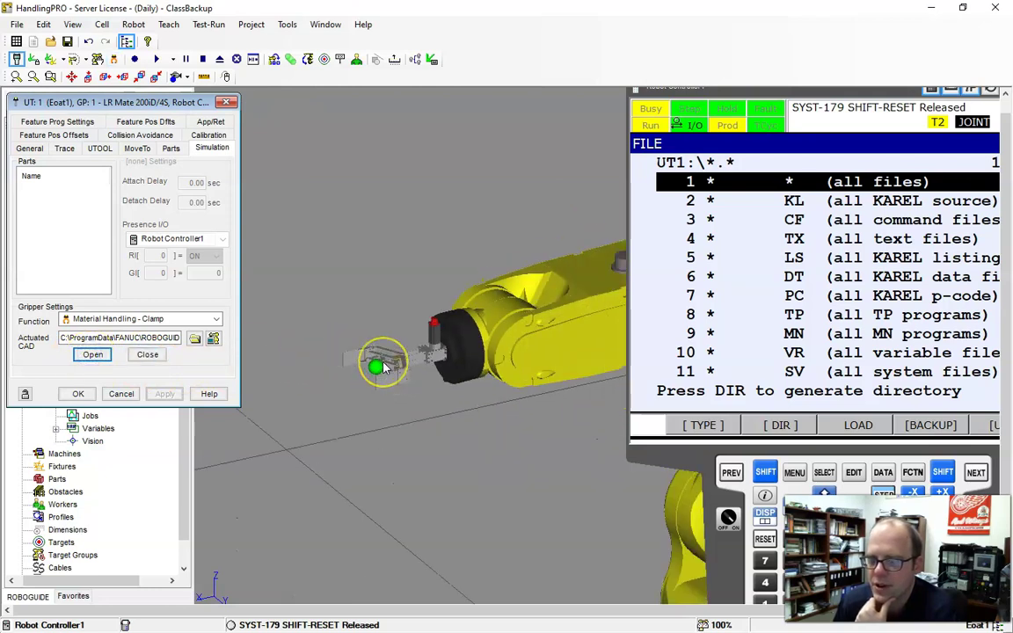
{"action": "scroll", "coordinate": [383, 367], "scroll_direction": "down", "scroll_amount": 2}
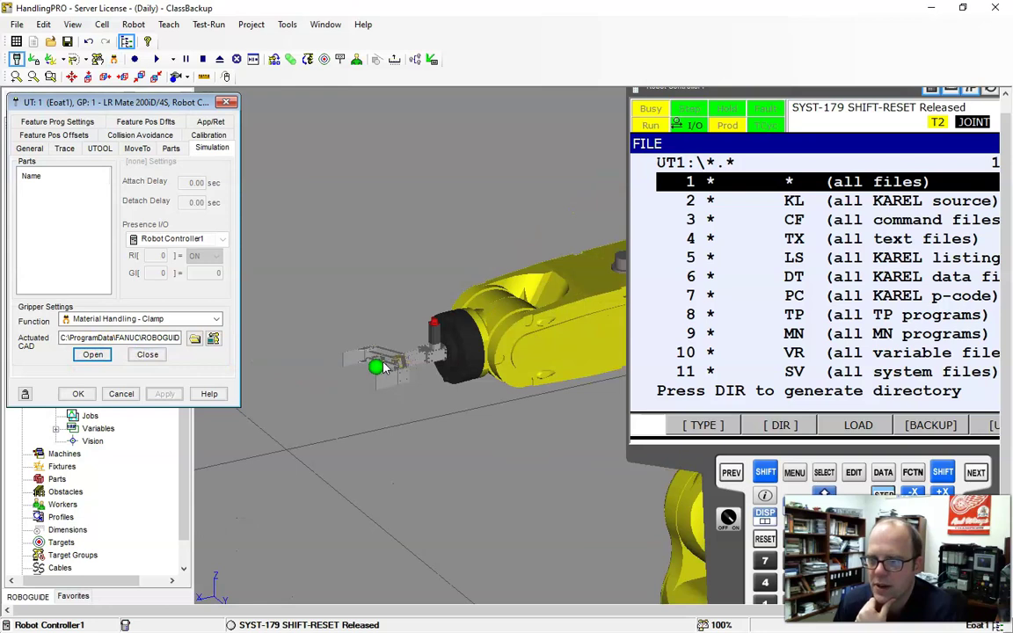
{"action": "right_click_drag", "start_coordinate": [446, 367], "coordinate": [451, 393]}
{"action": "left_click", "coordinate": [121, 393]}
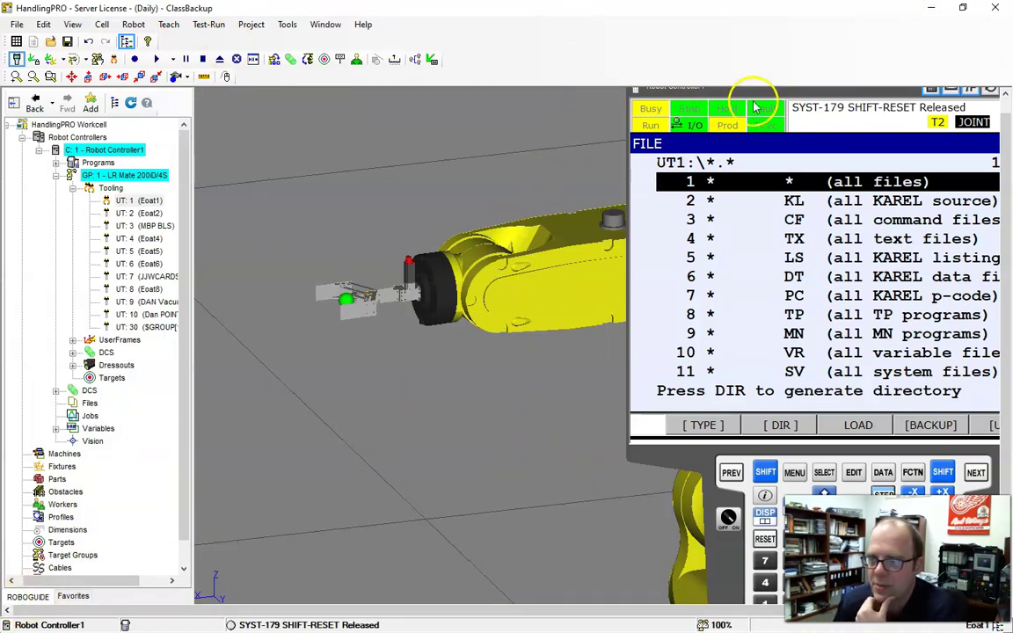
{"action": "left_click_drag", "start_coordinate": [753, 88], "coordinate": [774, 91]}
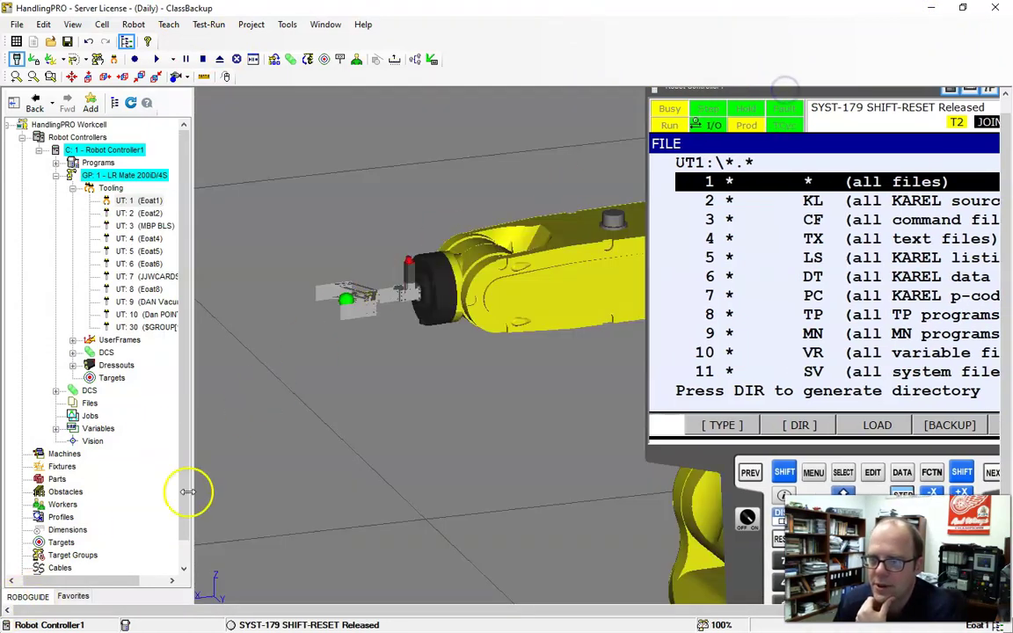